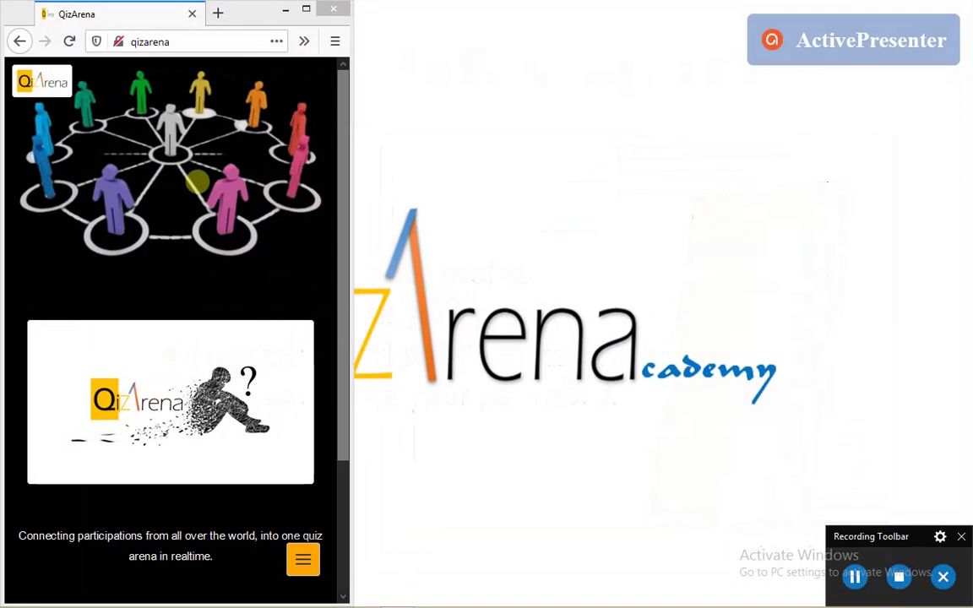
Scroll the QizArena home page down and back up to look over its content
{"action": "left_click", "coordinate": [231, 268]}
{"action": "scroll", "coordinate": [233, 270], "scroll_direction": "down", "scroll_amount": 3}
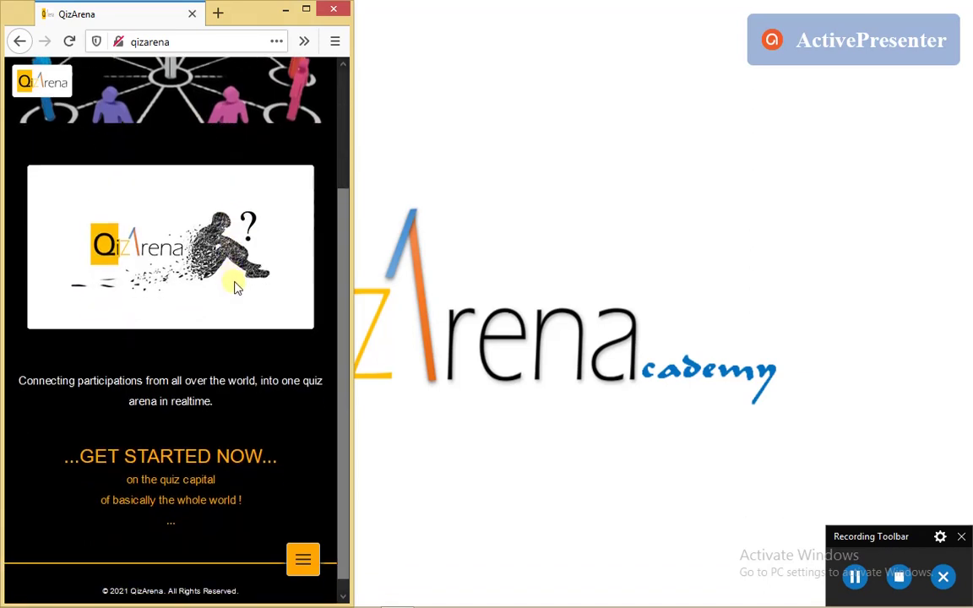
{"action": "scroll", "coordinate": [271, 330], "scroll_direction": "up", "scroll_amount": 3}
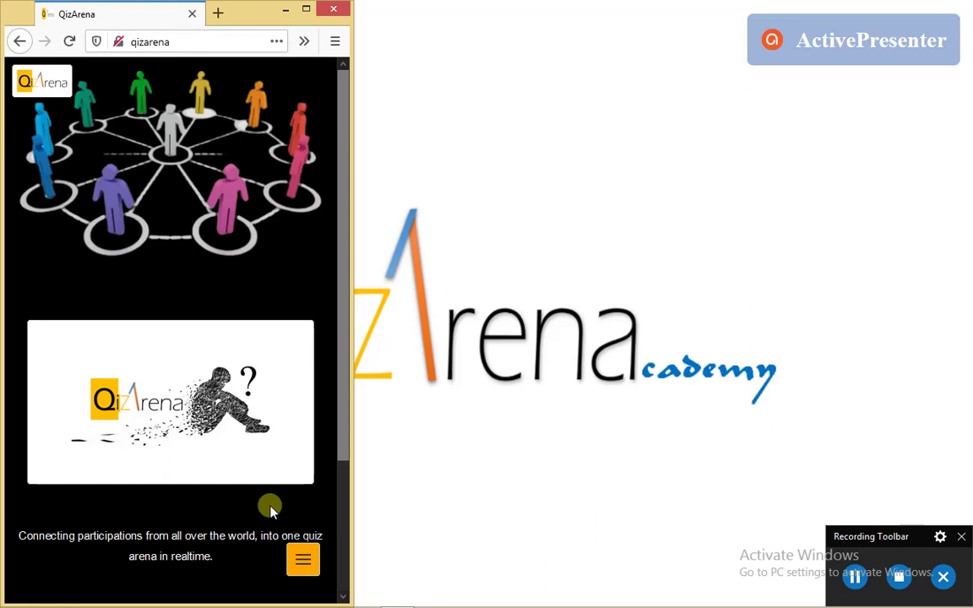
{"action": "scroll", "coordinate": [274, 507], "scroll_direction": "down", "scroll_amount": 3}
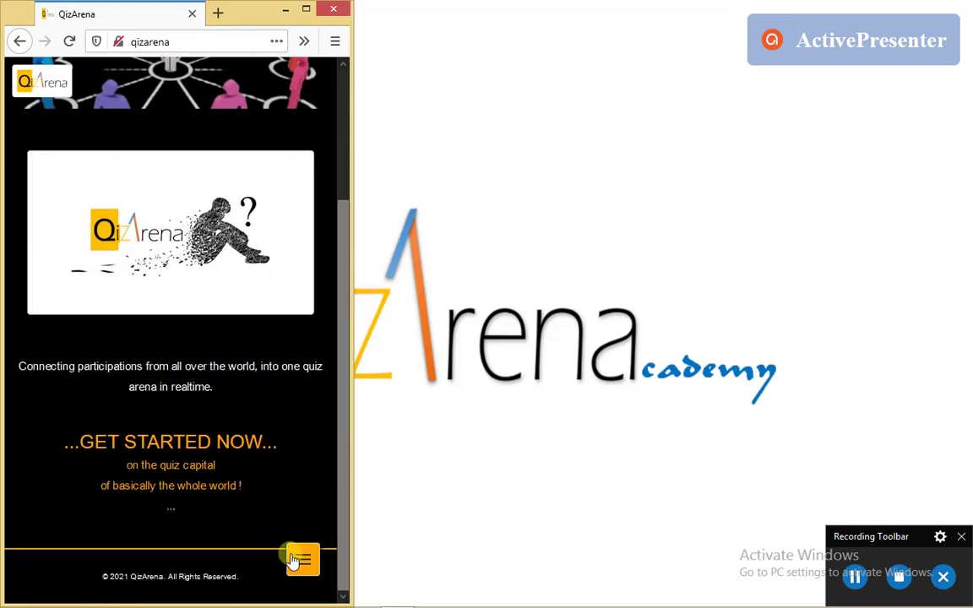
{"action": "scroll", "coordinate": [258, 475], "scroll_direction": "up", "scroll_amount": 3}
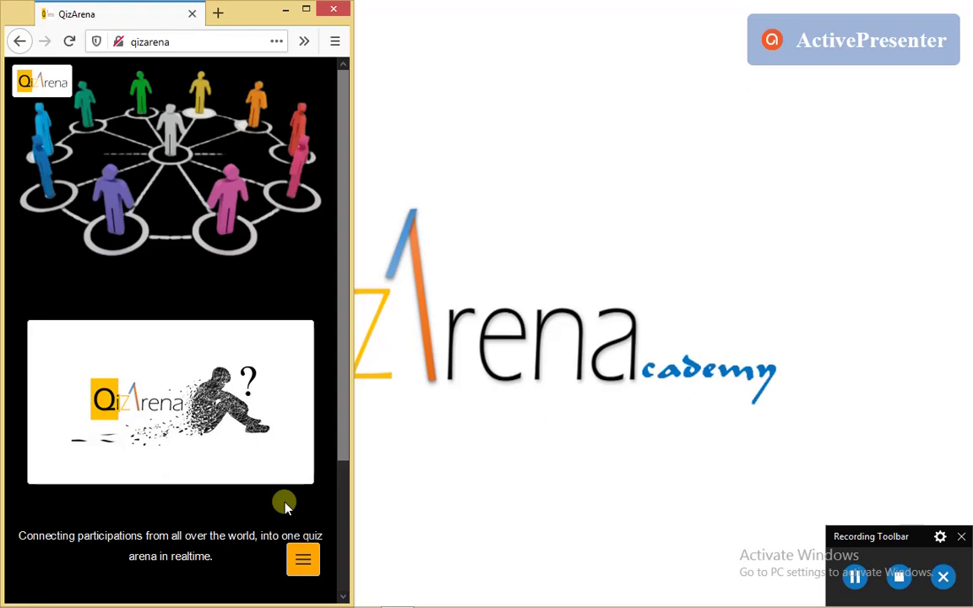
Sign in on the Login page using the saved account's autofilled email and password
{"action": "left_click", "coordinate": [302, 565]}
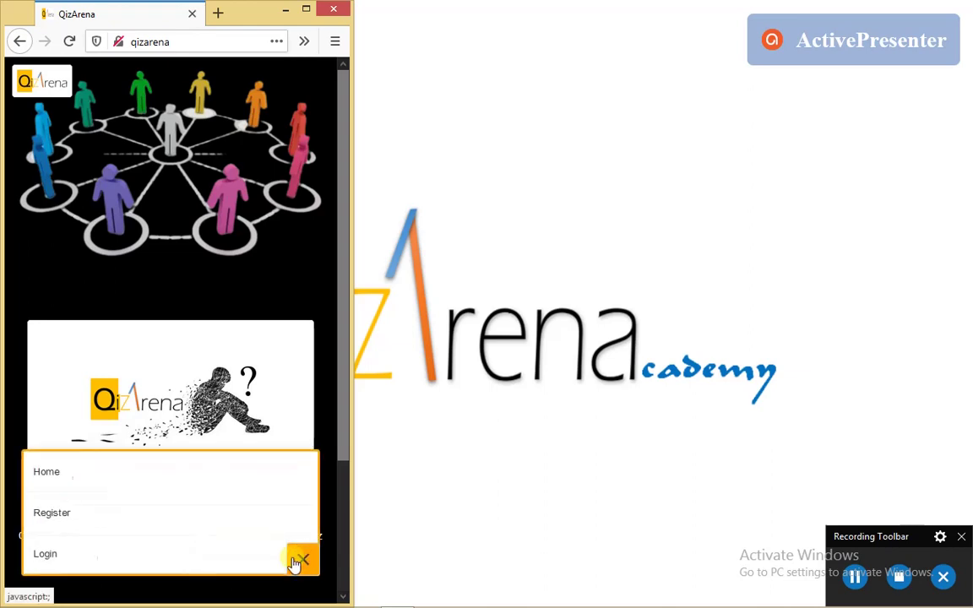
{"action": "left_click", "coordinate": [118, 560]}
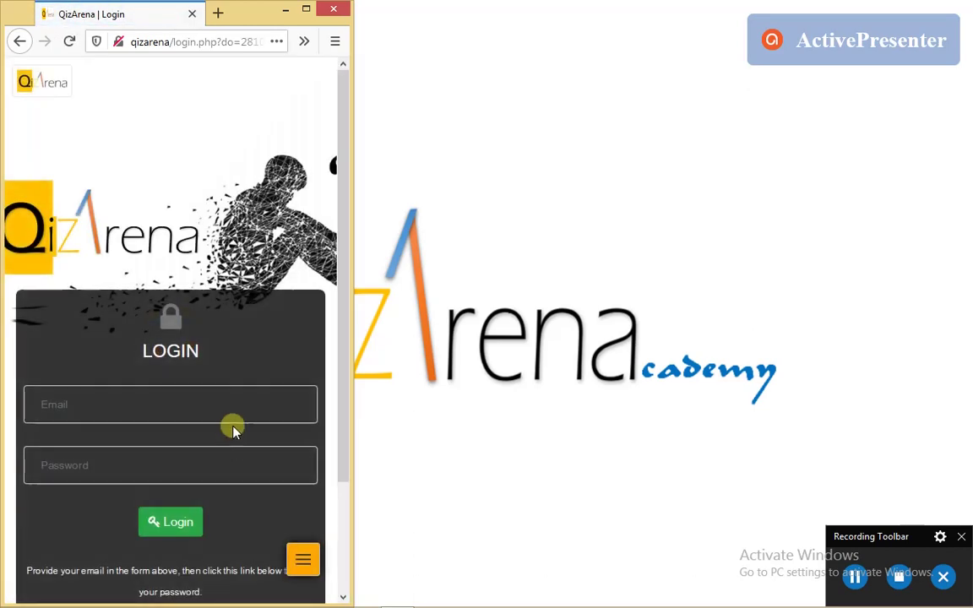
{"action": "left_click", "coordinate": [146, 264]}
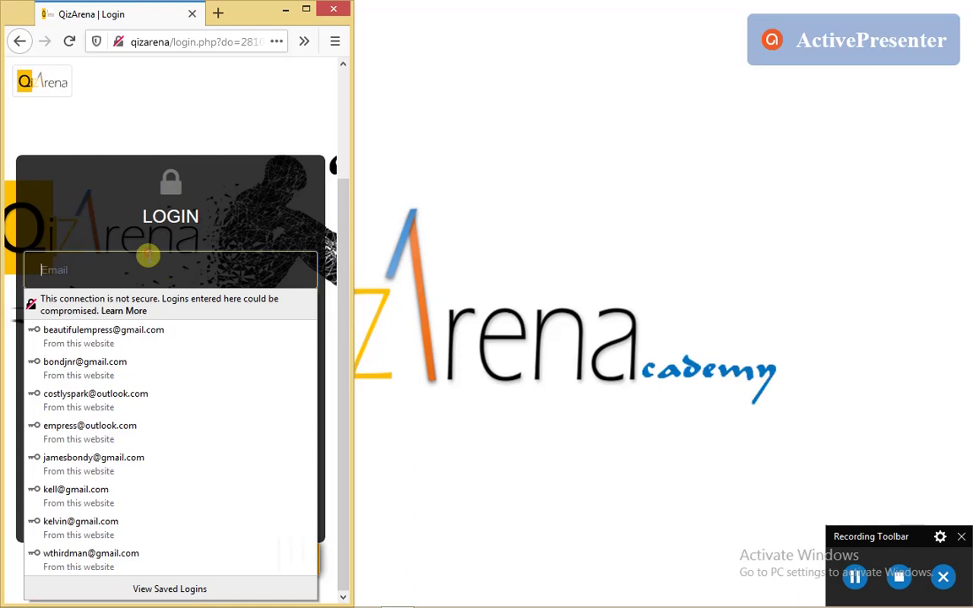
{"action": "type", "text": "jo="}
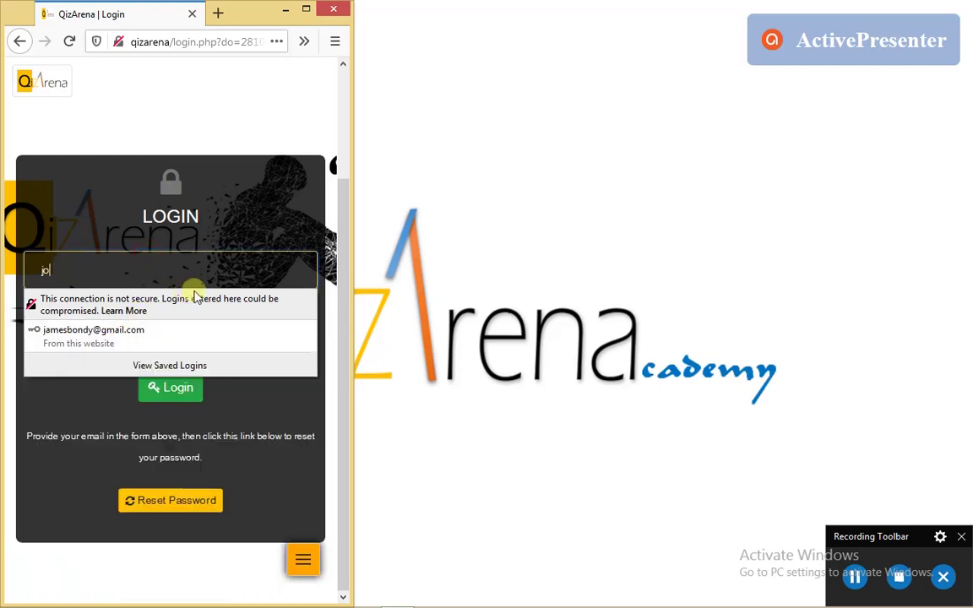
{"action": "key", "text": "BackSpace"}
{"action": "key", "text": "BackSpace"}
{"action": "key", "text": "BackSpace"}
{"action": "type", "text": "ja"}
{"action": "left_click", "coordinate": [118, 330]}
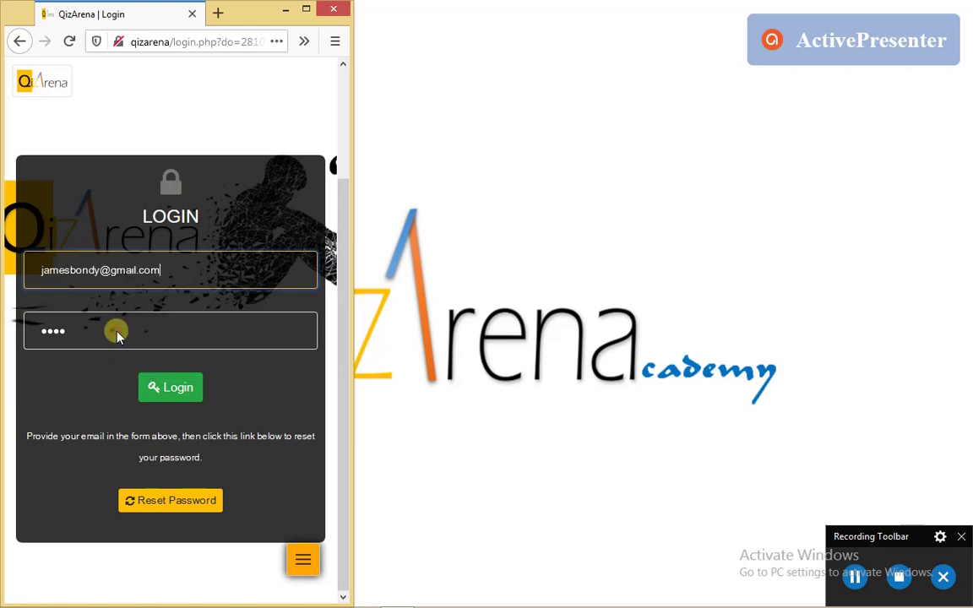
{"action": "left_click", "coordinate": [182, 390]}
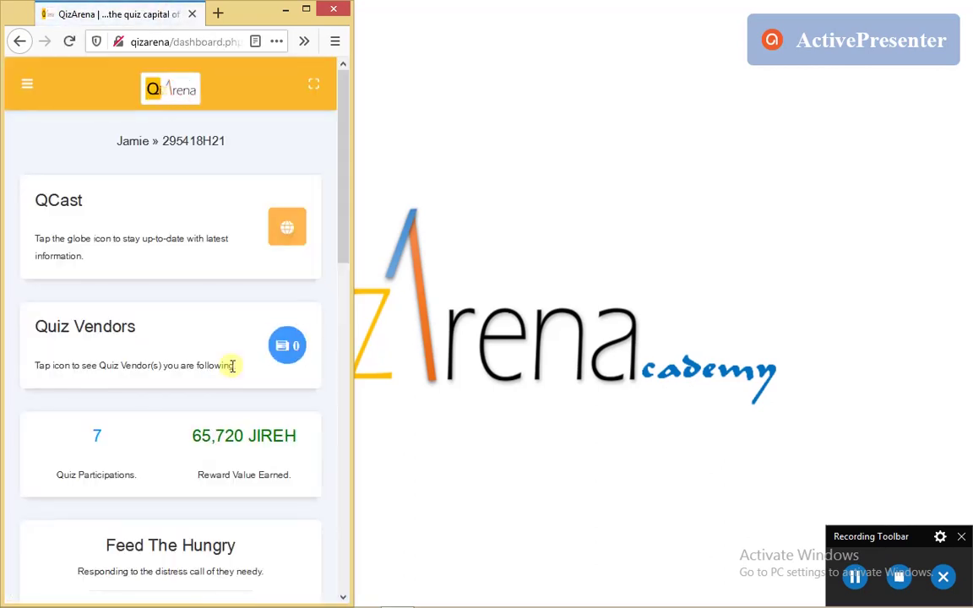
Scroll through the dashboard cards showing 7 quiz participations and 65,720 JIREH earned
{"action": "scroll", "coordinate": [199, 340], "scroll_direction": "down", "scroll_amount": 2}
{"action": "scroll", "coordinate": [199, 340], "scroll_direction": "up", "scroll_amount": 2}
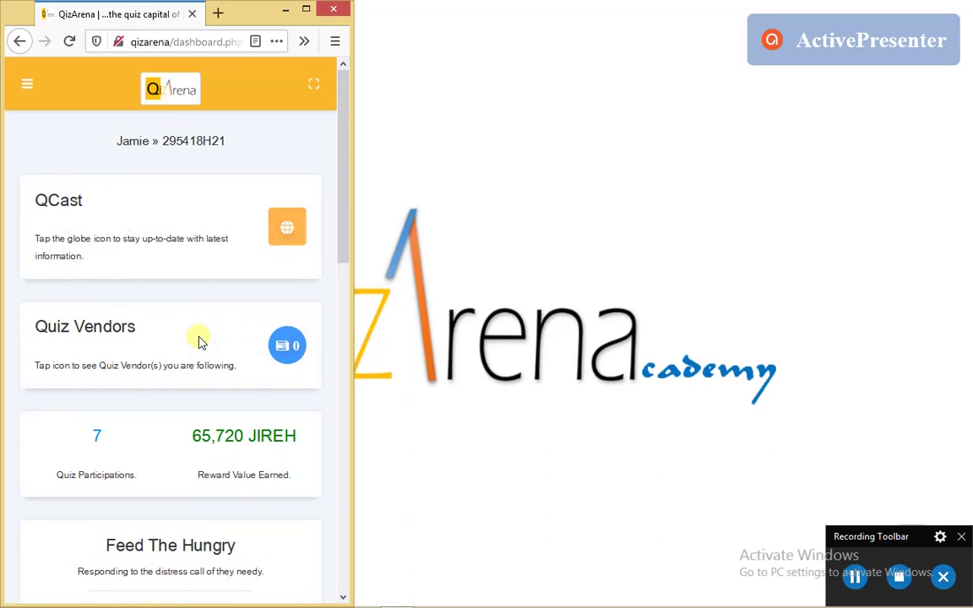
{"action": "scroll", "coordinate": [199, 340], "scroll_direction": "down", "scroll_amount": 10}
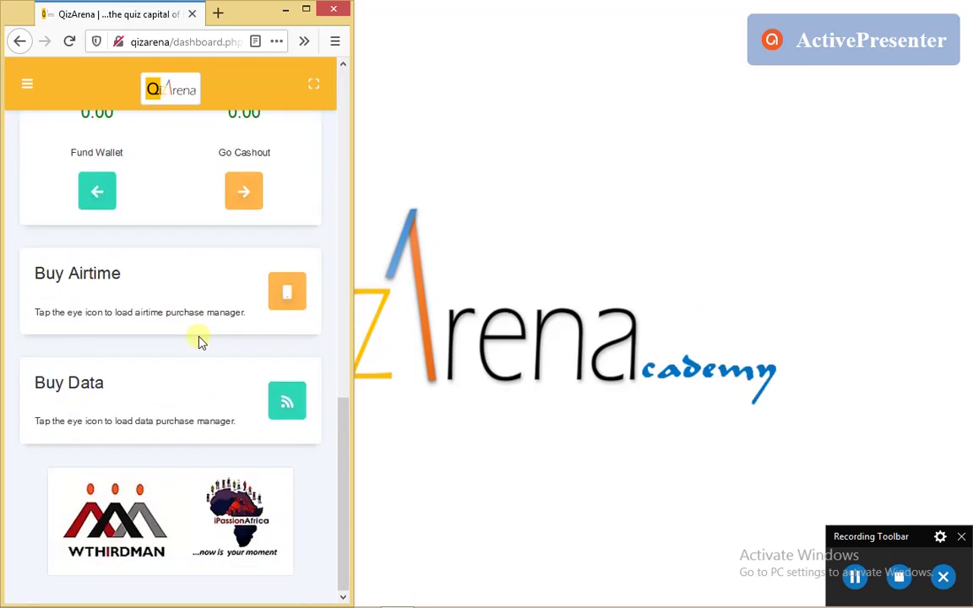
{"action": "scroll", "coordinate": [199, 340], "scroll_direction": "up", "scroll_amount": 7}
{"action": "scroll", "coordinate": [199, 339], "scroll_direction": "up", "scroll_amount": 3}
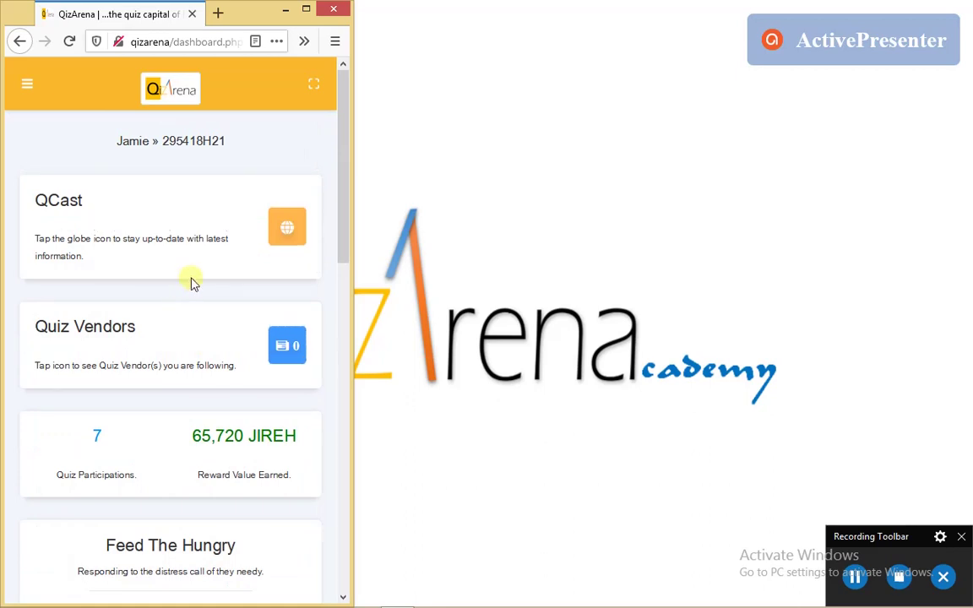
{"action": "scroll", "coordinate": [237, 341], "scroll_direction": "down", "scroll_amount": 2}
{"action": "scroll", "coordinate": [236, 342], "scroll_direction": "up", "scroll_amount": 2}
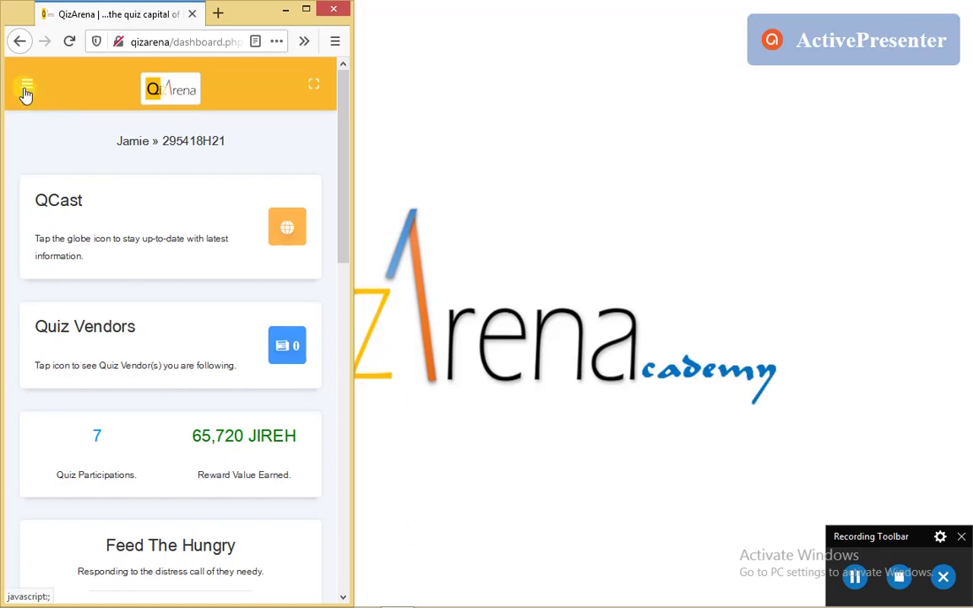
Open the My Profile page from the side navigation menu
{"action": "left_click", "coordinate": [26, 89]}
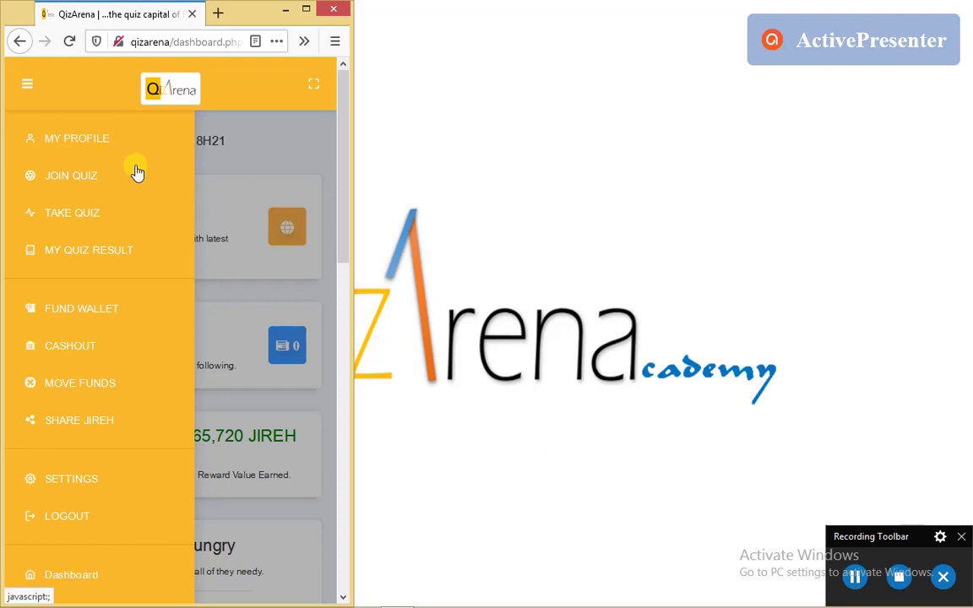
{"action": "left_click", "coordinate": [88, 137]}
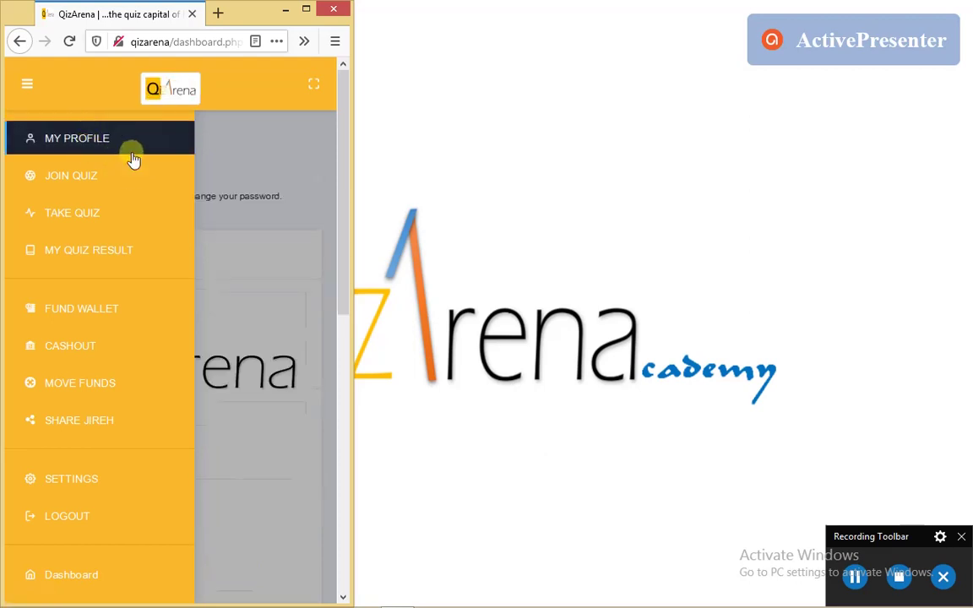
{"action": "left_click", "coordinate": [227, 150]}
{"action": "scroll", "coordinate": [224, 287], "scroll_direction": "down", "scroll_amount": 6}
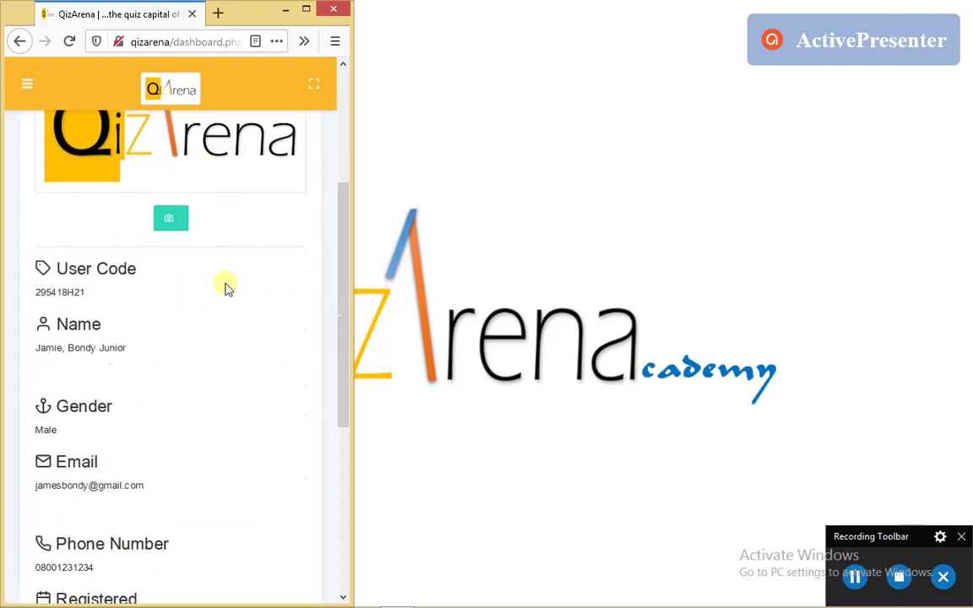
{"action": "scroll", "coordinate": [223, 287], "scroll_direction": "up", "scroll_amount": 6}
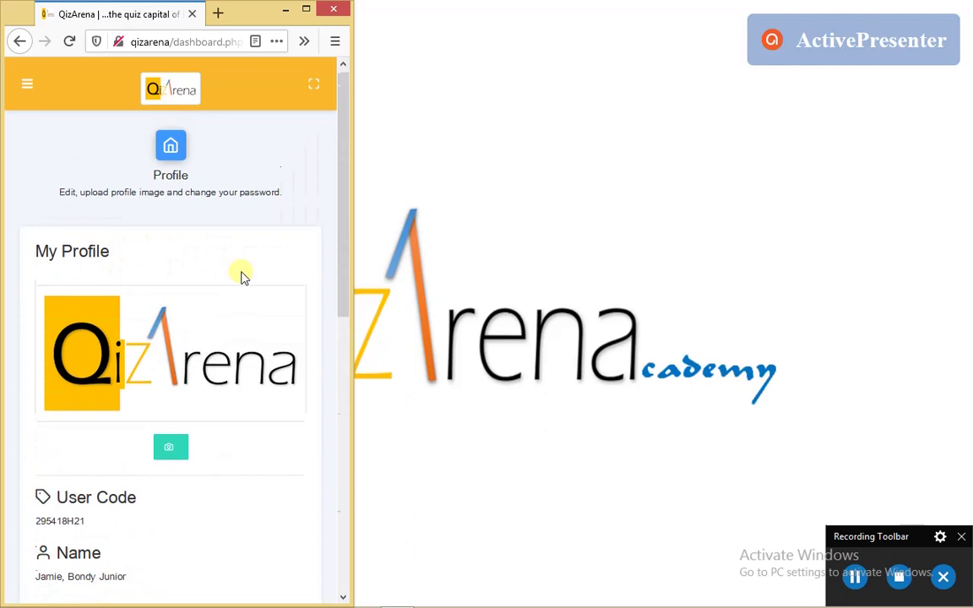
{"action": "scroll", "coordinate": [242, 277], "scroll_direction": "up", "scroll_amount": 1}
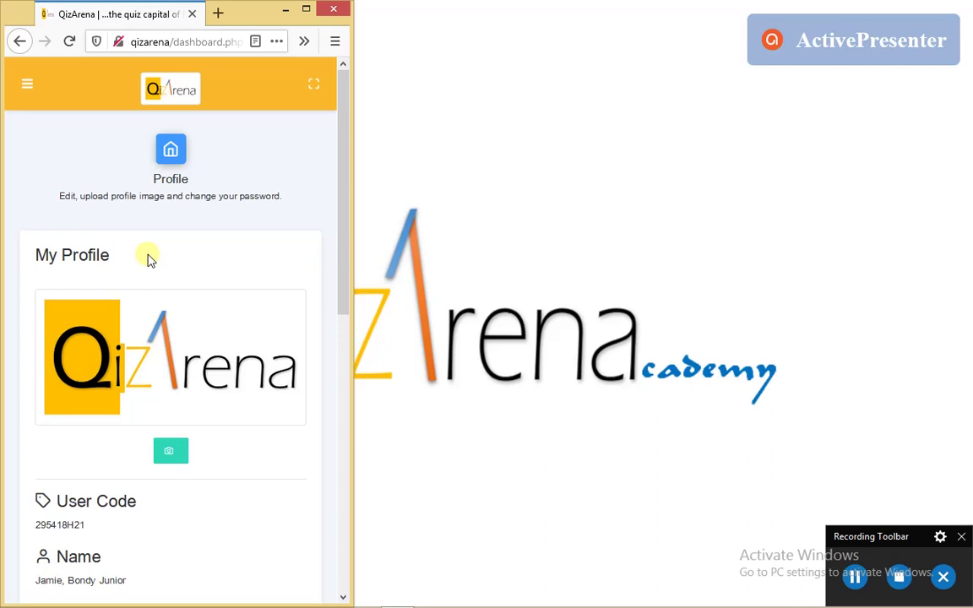
Review the profile details down to Shipping Address and Nearest Bus Stop, then choose Edit
{"action": "scroll", "coordinate": [152, 258], "scroll_direction": "down", "scroll_amount": 1}
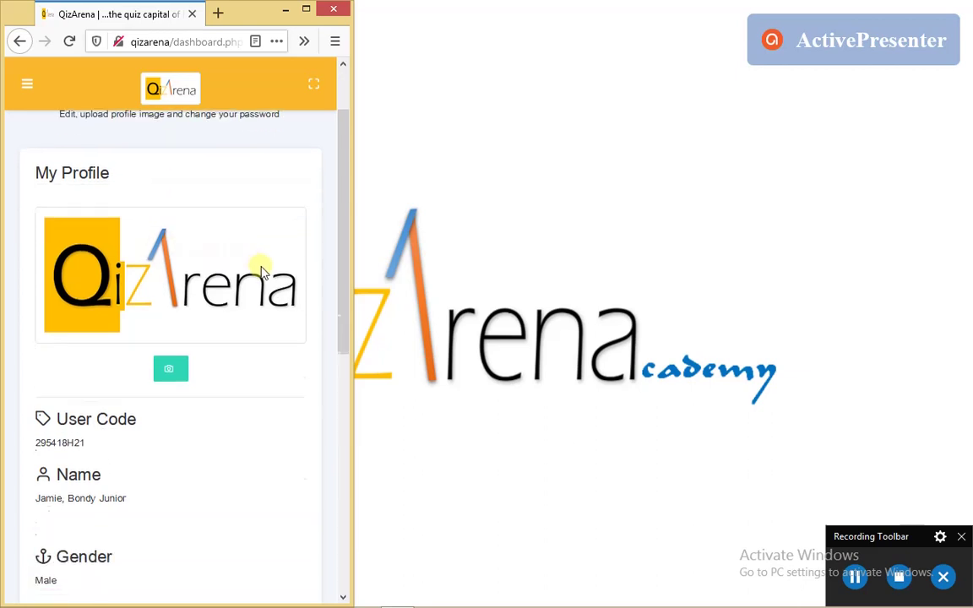
{"action": "scroll", "coordinate": [266, 272], "scroll_direction": "down", "scroll_amount": 5}
{"action": "scroll", "coordinate": [269, 273], "scroll_direction": "up", "scroll_amount": 6}
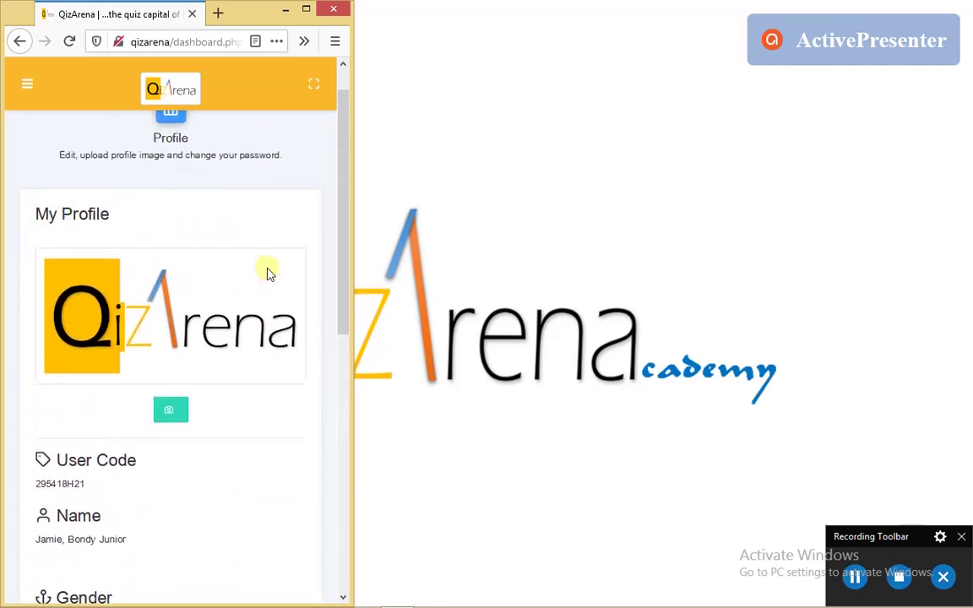
{"action": "scroll", "coordinate": [266, 272], "scroll_direction": "up", "scroll_amount": 1}
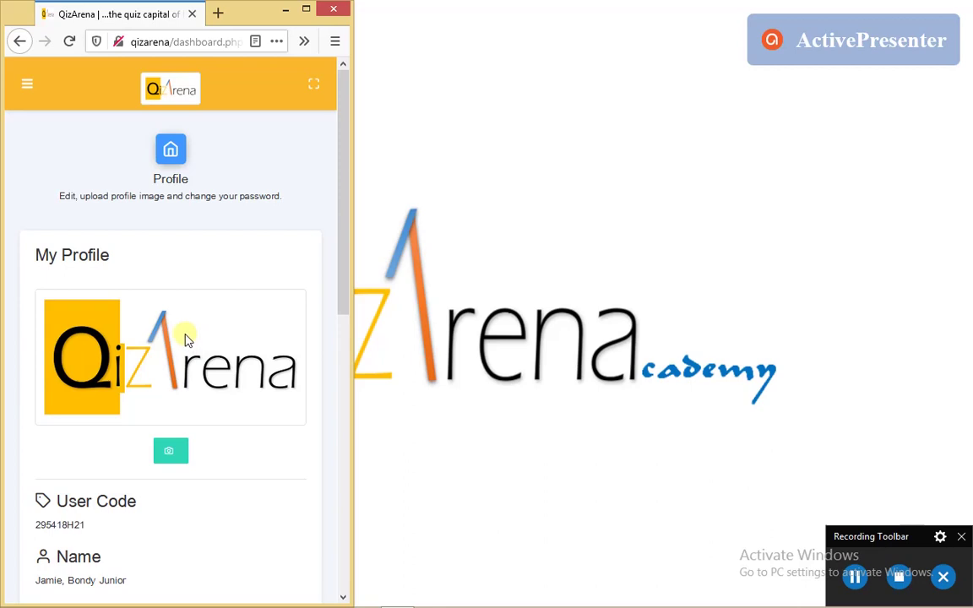
{"action": "scroll", "coordinate": [185, 387], "scroll_direction": "down", "scroll_amount": 3}
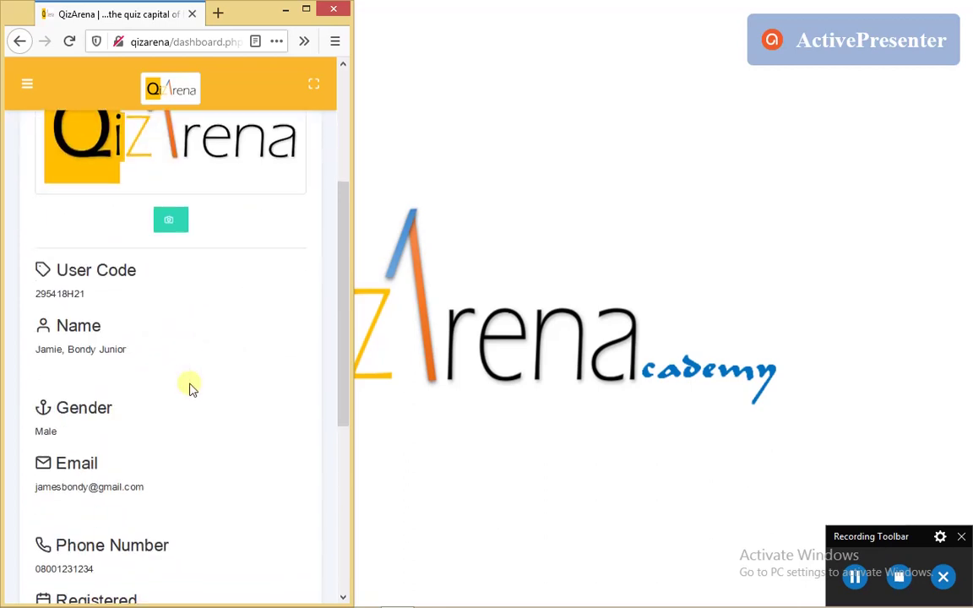
{"action": "scroll", "coordinate": [189, 300], "scroll_direction": "down", "scroll_amount": 1}
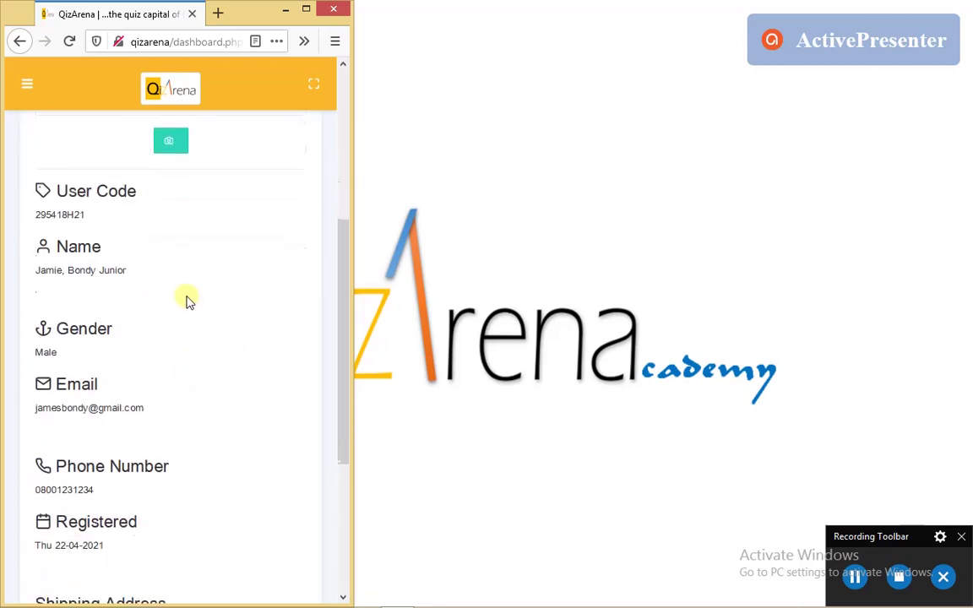
{"action": "scroll", "coordinate": [105, 329], "scroll_direction": "down", "scroll_amount": 2}
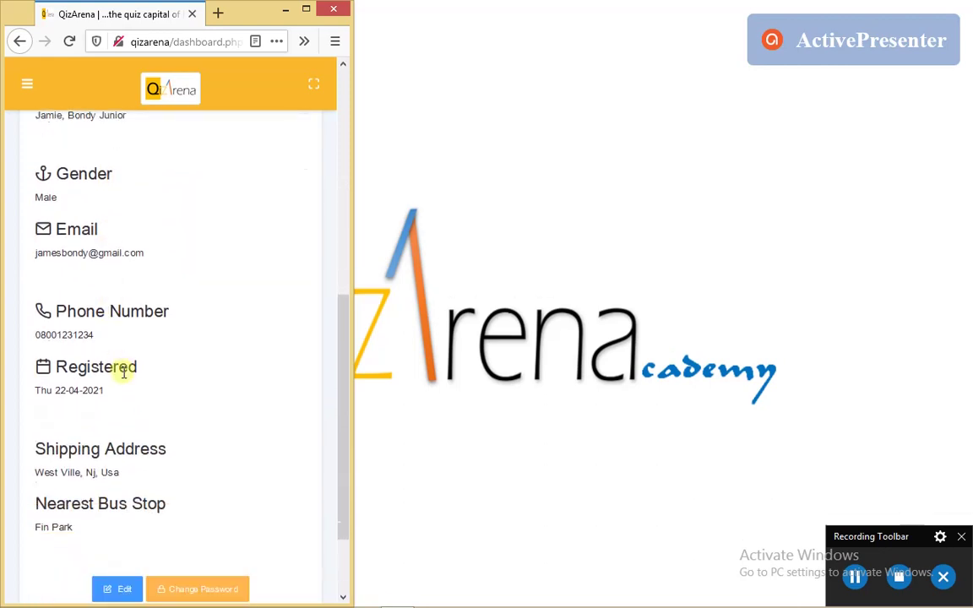
{"action": "scroll", "coordinate": [82, 295], "scroll_direction": "down", "scroll_amount": 2}
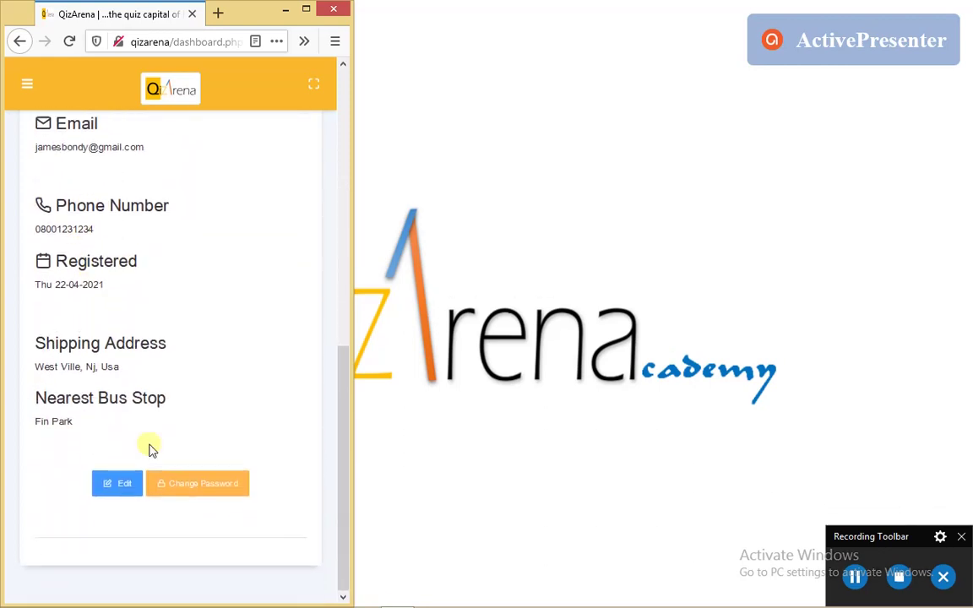
{"action": "left_click", "coordinate": [119, 492]}
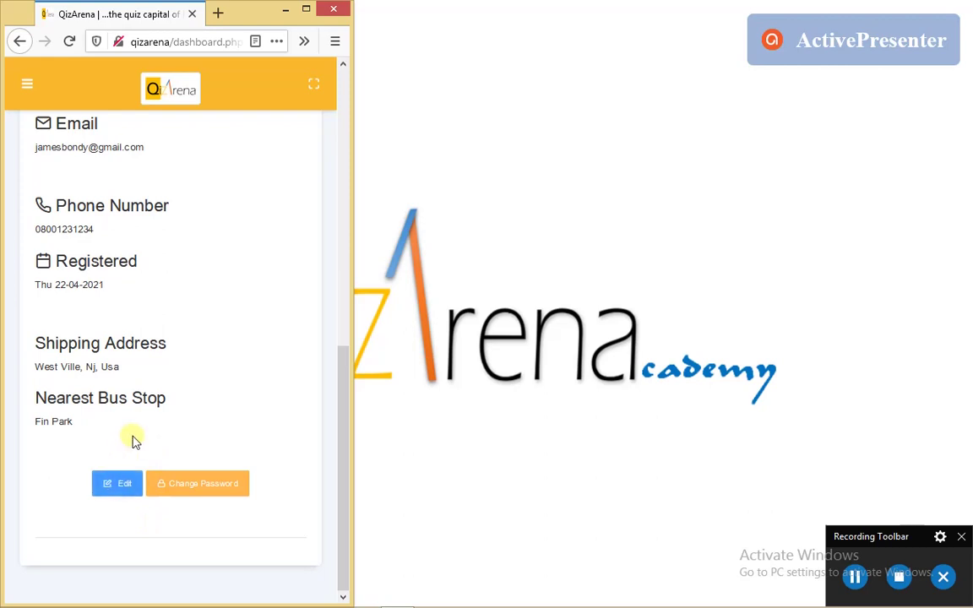
Complete the Nearest Bus Stop entry by adding 'fin parking'
{"action": "left_click", "coordinate": [119, 484]}
{"action": "scroll", "coordinate": [191, 395], "scroll_direction": "up", "scroll_amount": 3}
{"action": "scroll", "coordinate": [191, 395], "scroll_direction": "down", "scroll_amount": 1}
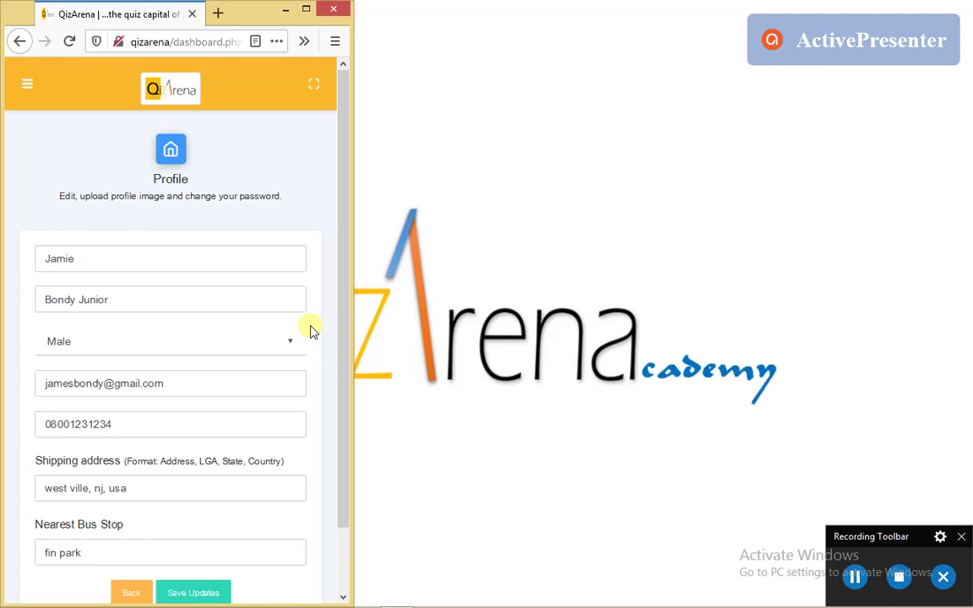
{"action": "scroll", "coordinate": [310, 330], "scroll_direction": "down", "scroll_amount": 2}
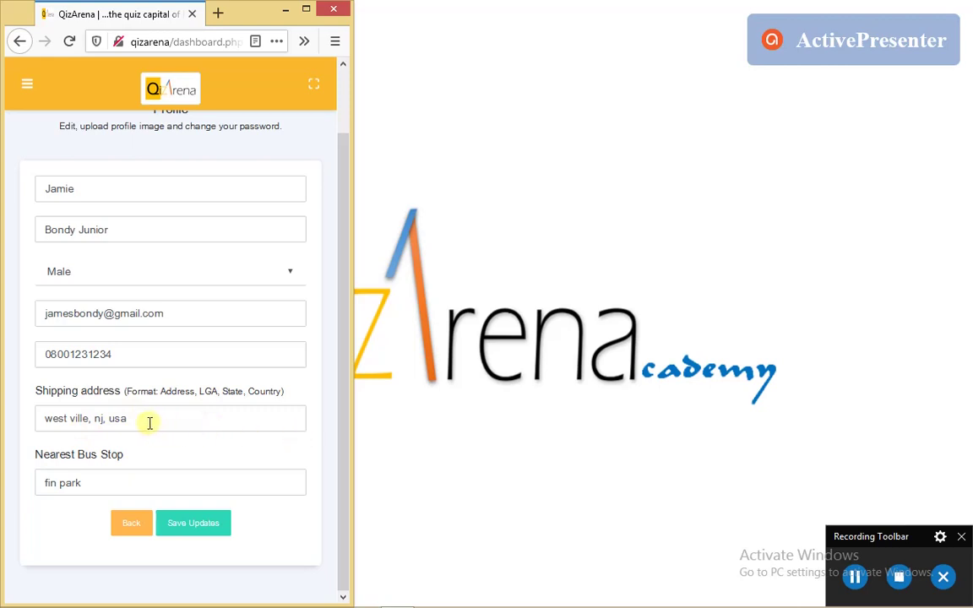
{"action": "left_click", "coordinate": [148, 422]}
{"action": "left_click", "coordinate": [134, 483]}
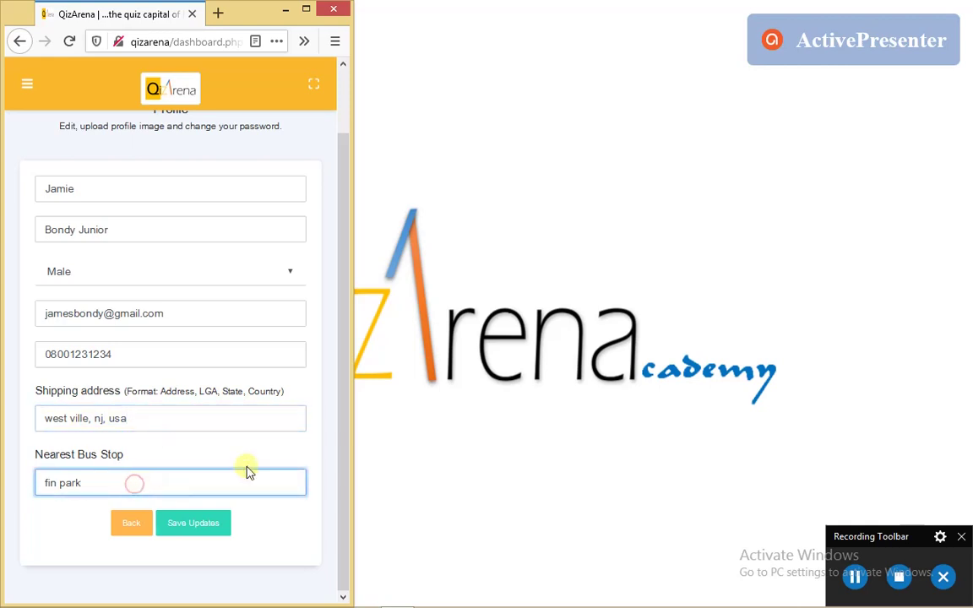
{"action": "type", "text": "fin parking"}
Correct the first name's spelling and save the profile updates
{"action": "left_click", "coordinate": [113, 227]}
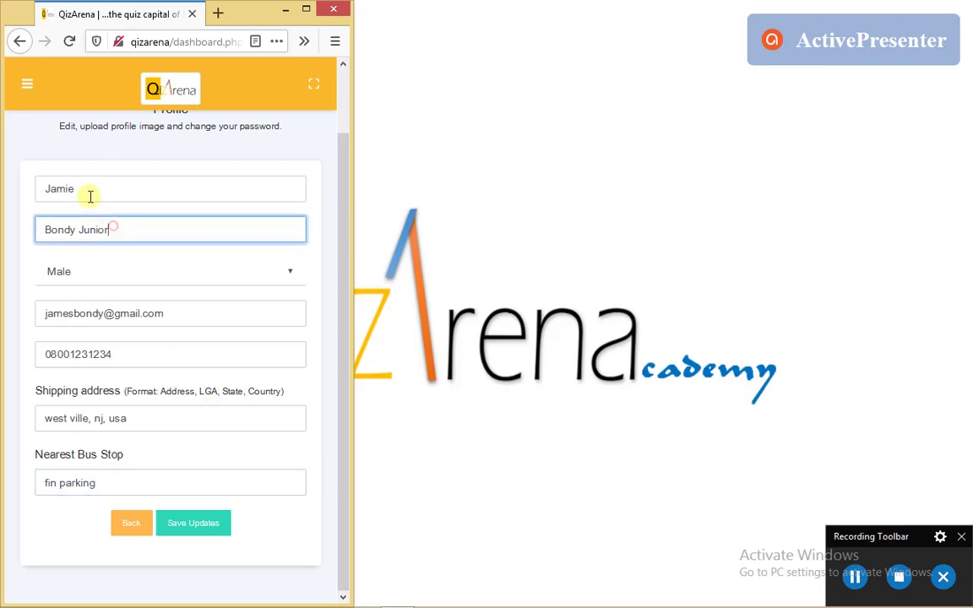
{"action": "left_click", "coordinate": [91, 194]}
{"action": "key", "text": "BackSpace"}
{"action": "key", "text": "BackSpace"}
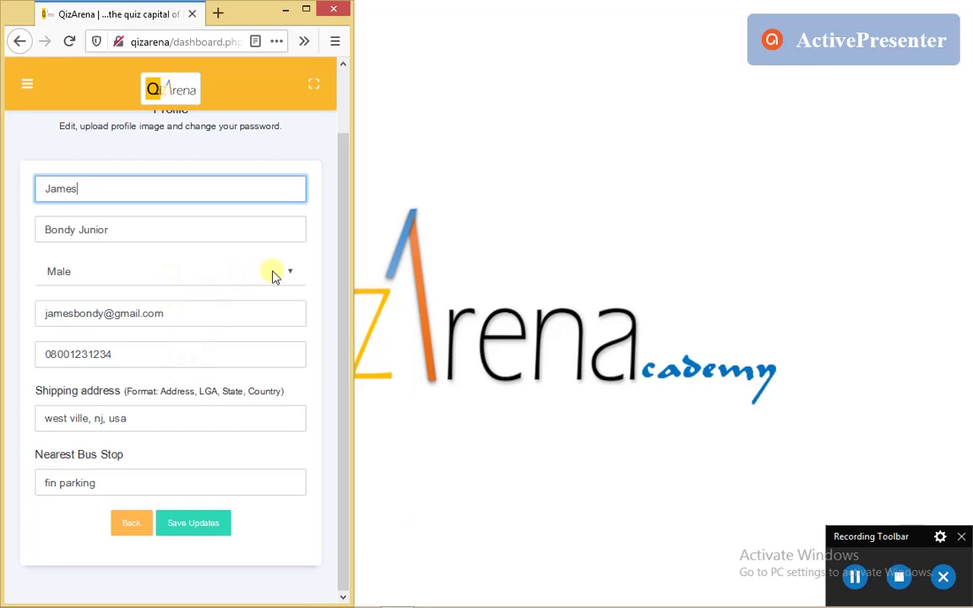
{"action": "left_click", "coordinate": [208, 556]}
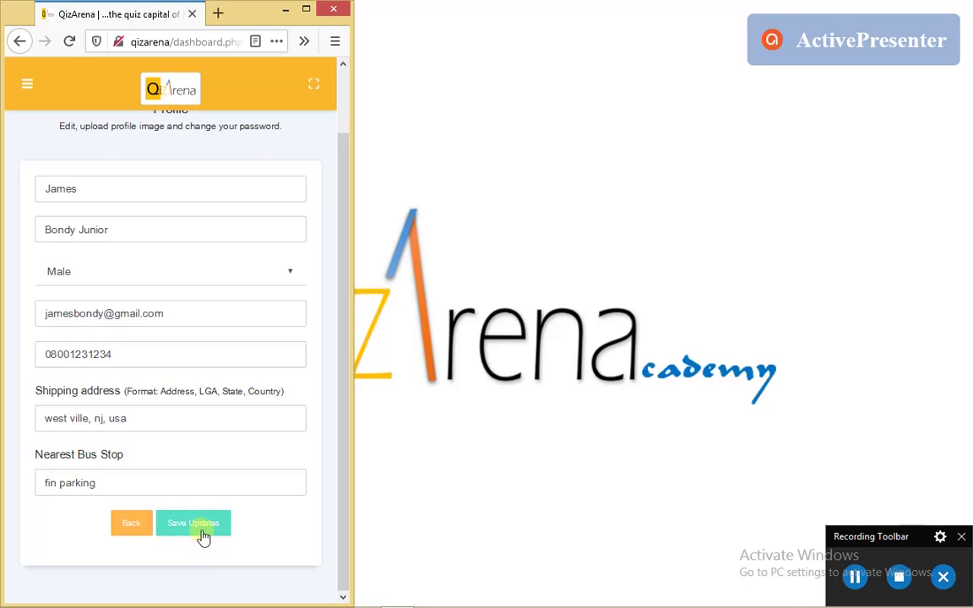
{"action": "left_click", "coordinate": [203, 535]}
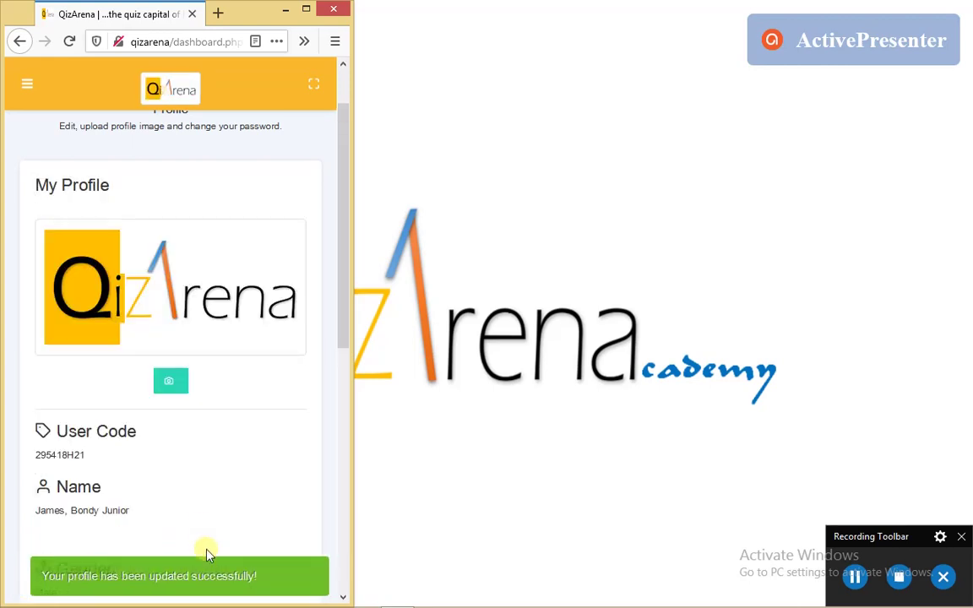
{"action": "scroll", "coordinate": [163, 535], "scroll_direction": "down", "scroll_amount": 3}
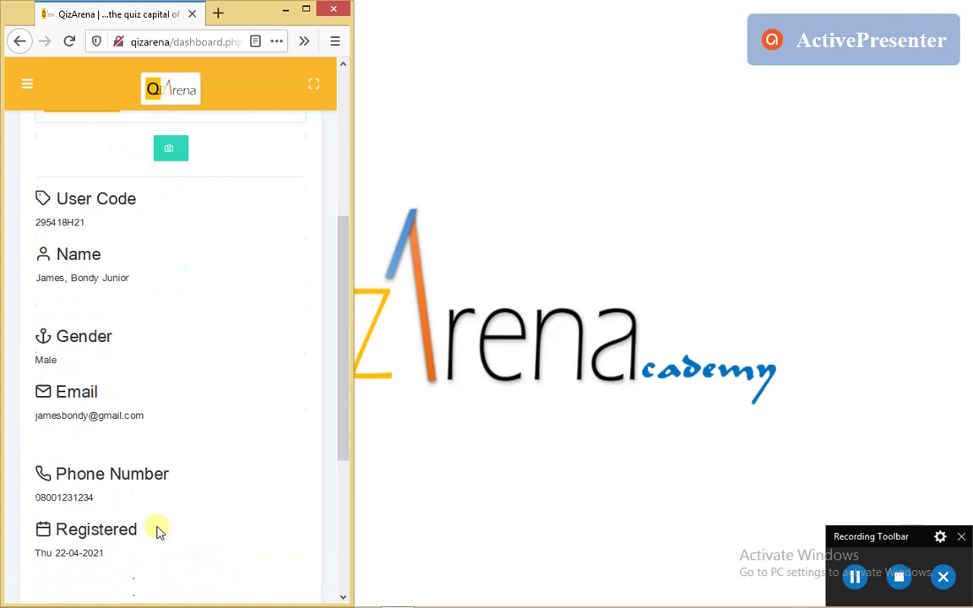
{"action": "scroll", "coordinate": [156, 530], "scroll_direction": "down", "scroll_amount": 1}
{"action": "scroll", "coordinate": [160, 527], "scroll_direction": "up", "scroll_amount": 4}
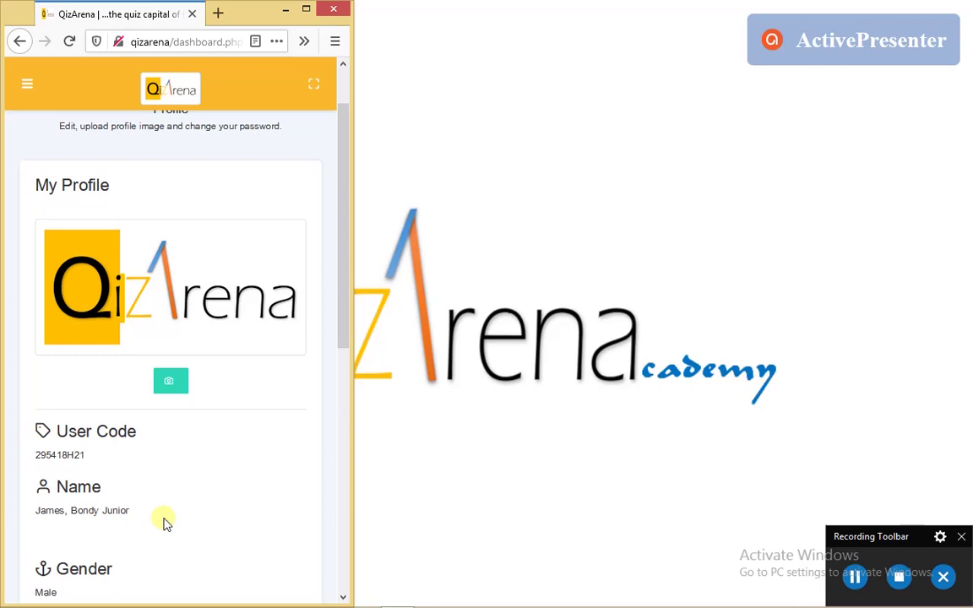
{"action": "scroll", "coordinate": [235, 491], "scroll_direction": "up", "scroll_amount": 1}
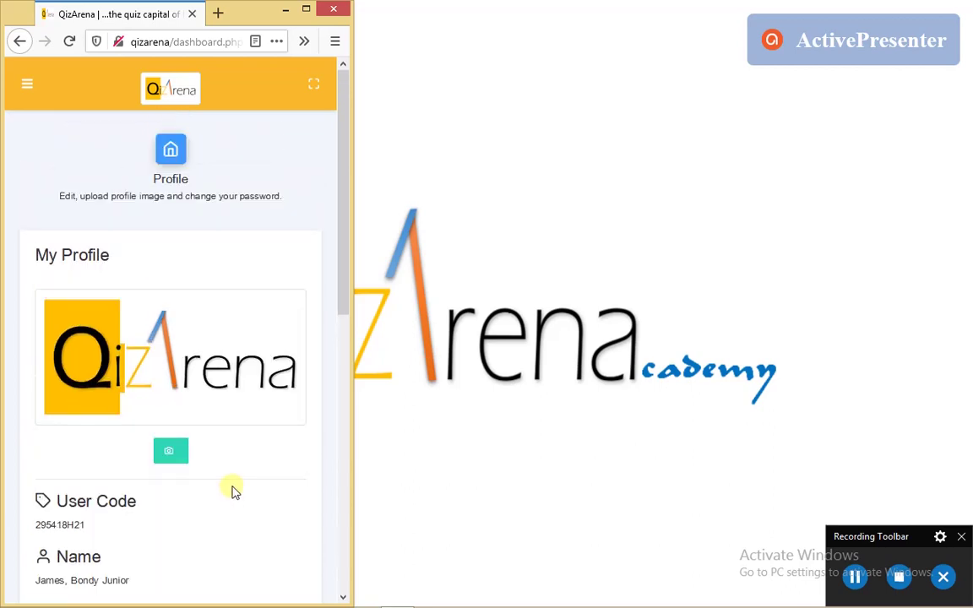
Upload 1.jpg, the rabbit image from Pictures, as the profile picture
{"action": "left_click", "coordinate": [177, 456]}
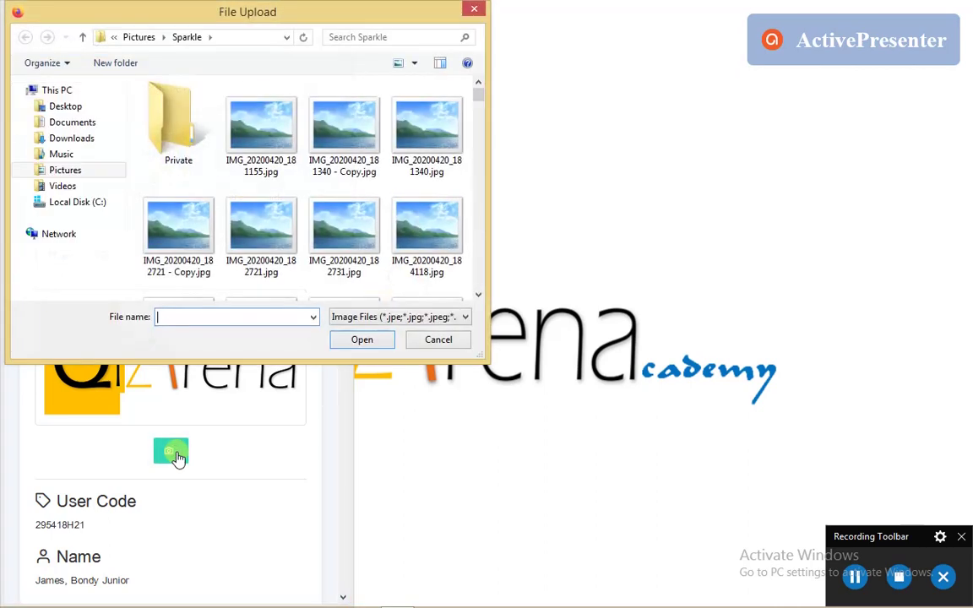
{"action": "key", "text": "alt+Up"}
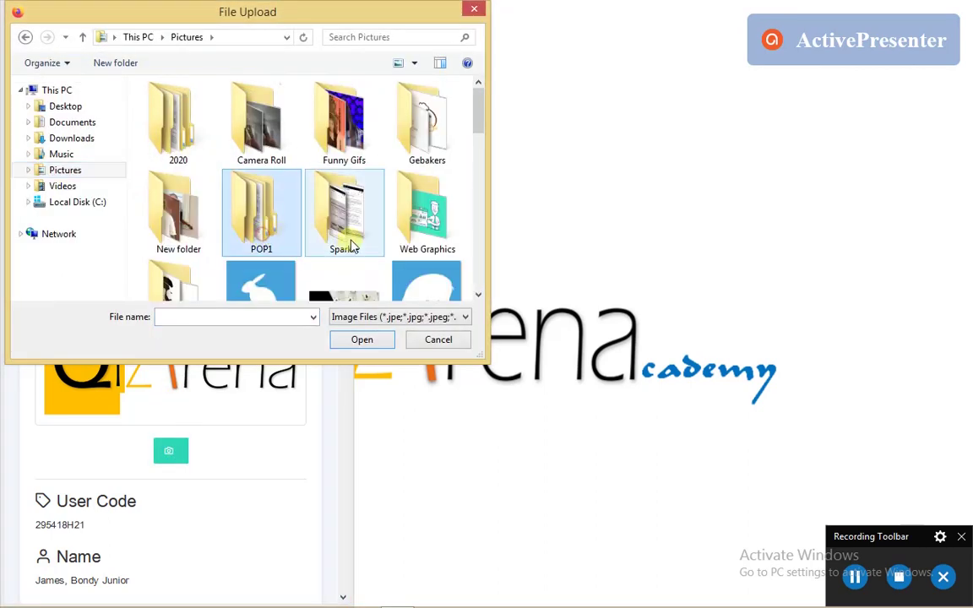
{"action": "scroll", "coordinate": [347, 236], "scroll_direction": "down", "scroll_amount": 5}
{"action": "scroll", "coordinate": [359, 241], "scroll_direction": "up", "scroll_amount": 1}
{"action": "scroll", "coordinate": [338, 228], "scroll_direction": "up", "scroll_amount": 1}
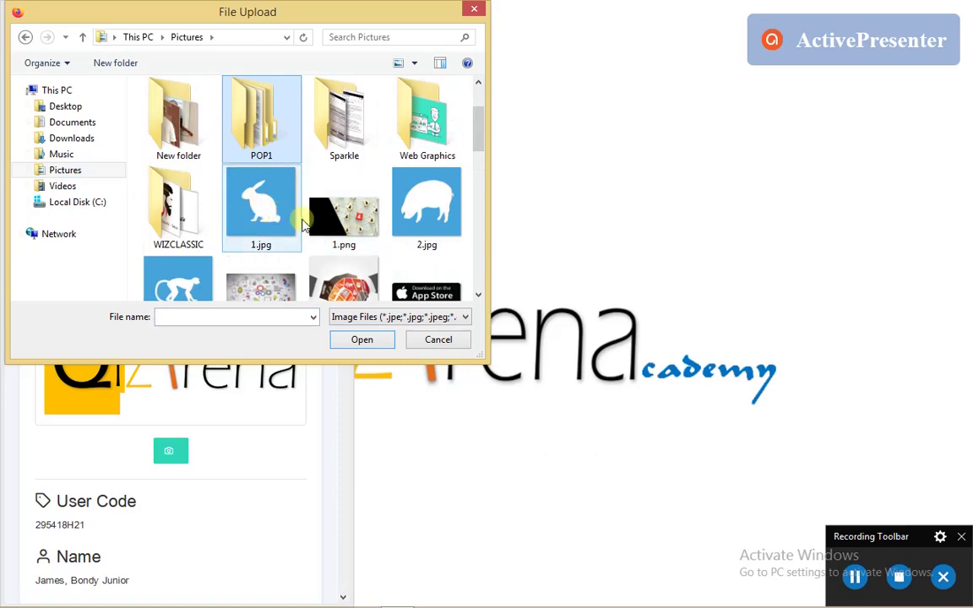
{"action": "scroll", "coordinate": [329, 232], "scroll_direction": "down", "scroll_amount": 5}
{"action": "scroll", "coordinate": [323, 239], "scroll_direction": "up", "scroll_amount": 3}
{"action": "scroll", "coordinate": [323, 239], "scroll_direction": "up", "scroll_amount": 3}
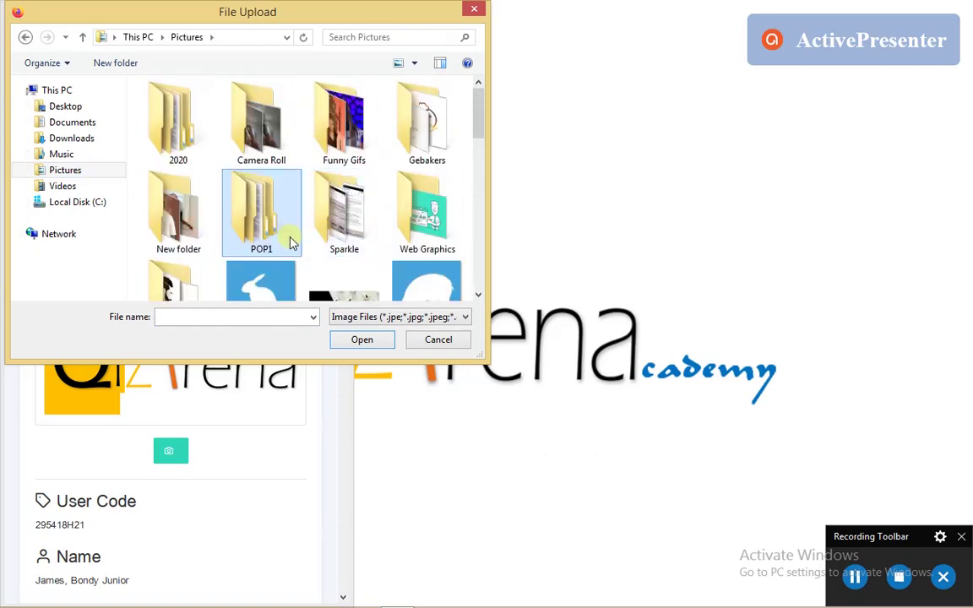
{"action": "scroll", "coordinate": [282, 245], "scroll_direction": "down", "scroll_amount": 1}
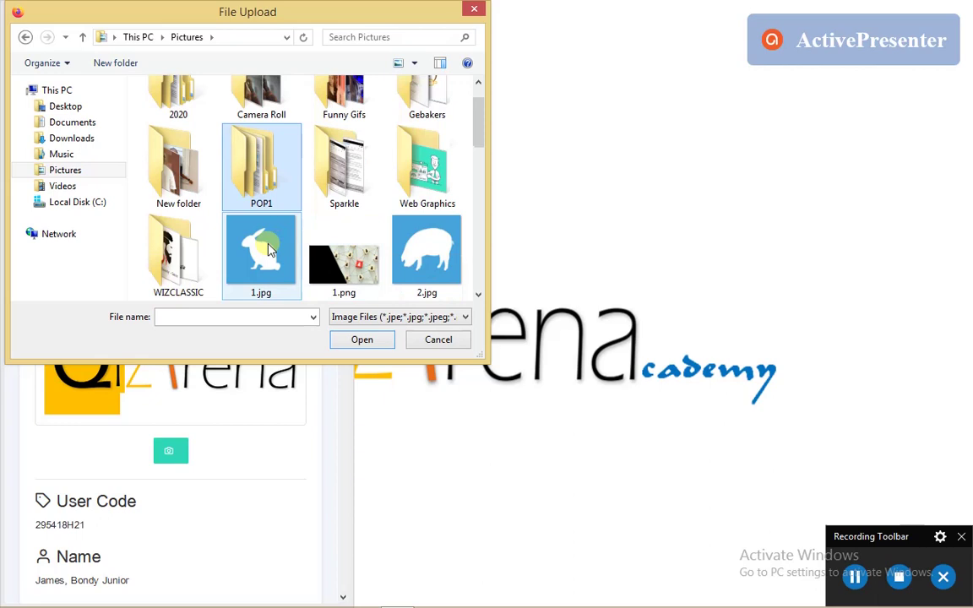
{"action": "left_click", "coordinate": [269, 250]}
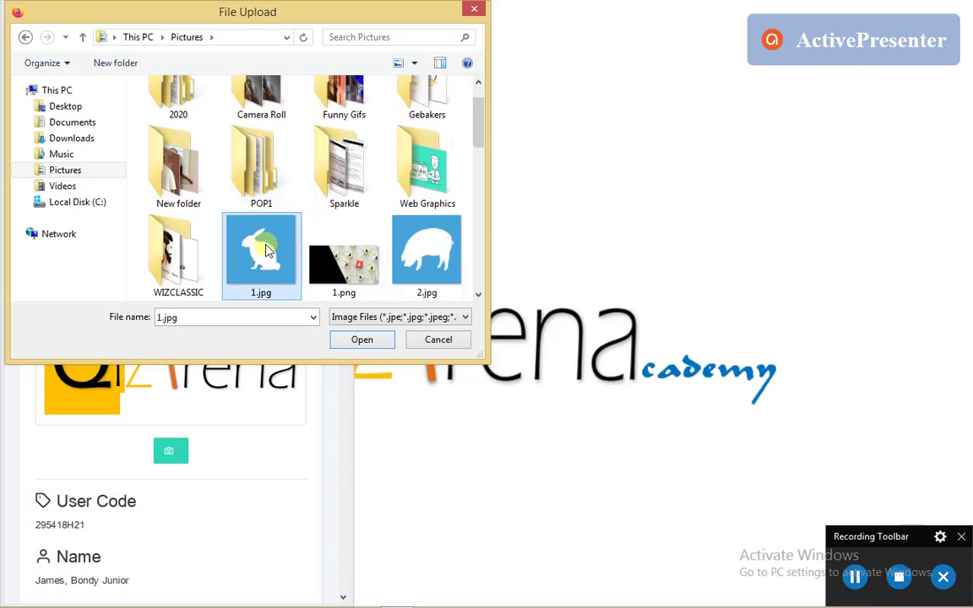
{"action": "left_click", "coordinate": [363, 339]}
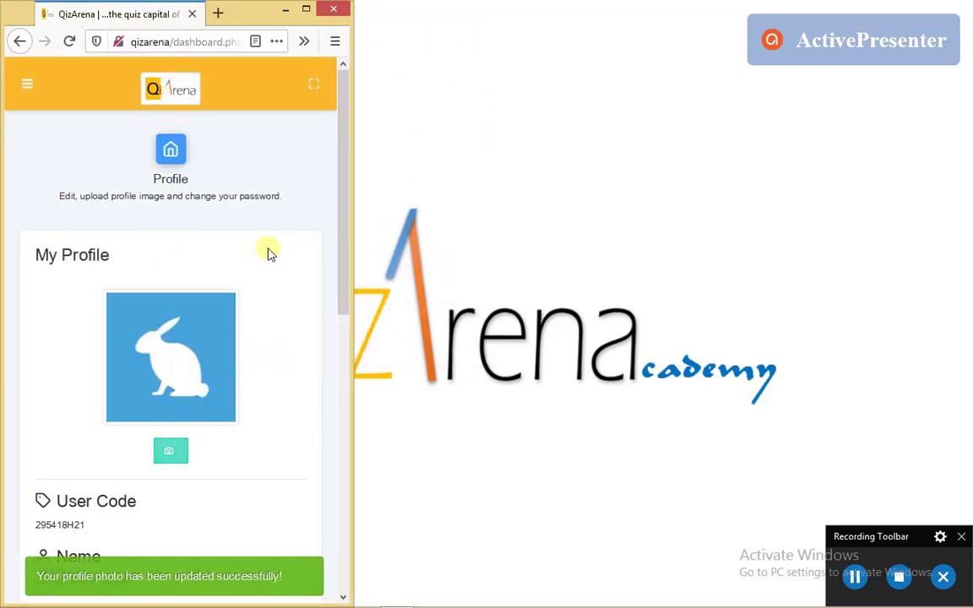
Check the profile page, then open the profile picture file picker and cancel it
{"action": "scroll", "coordinate": [279, 279], "scroll_direction": "down", "scroll_amount": 2}
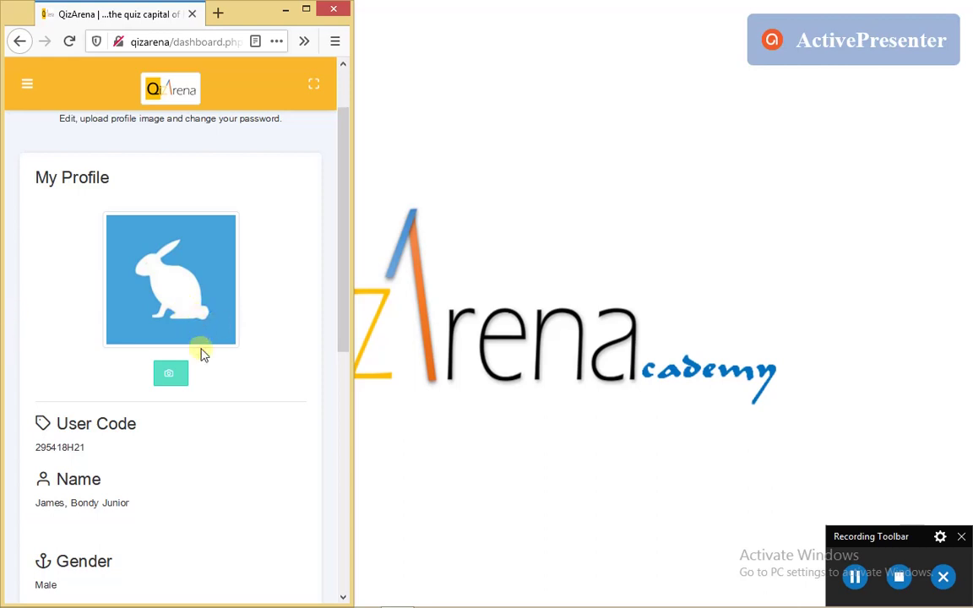
{"action": "scroll", "coordinate": [215, 363], "scroll_direction": "down", "scroll_amount": 2}
{"action": "scroll", "coordinate": [207, 355], "scroll_direction": "up", "scroll_amount": 4}
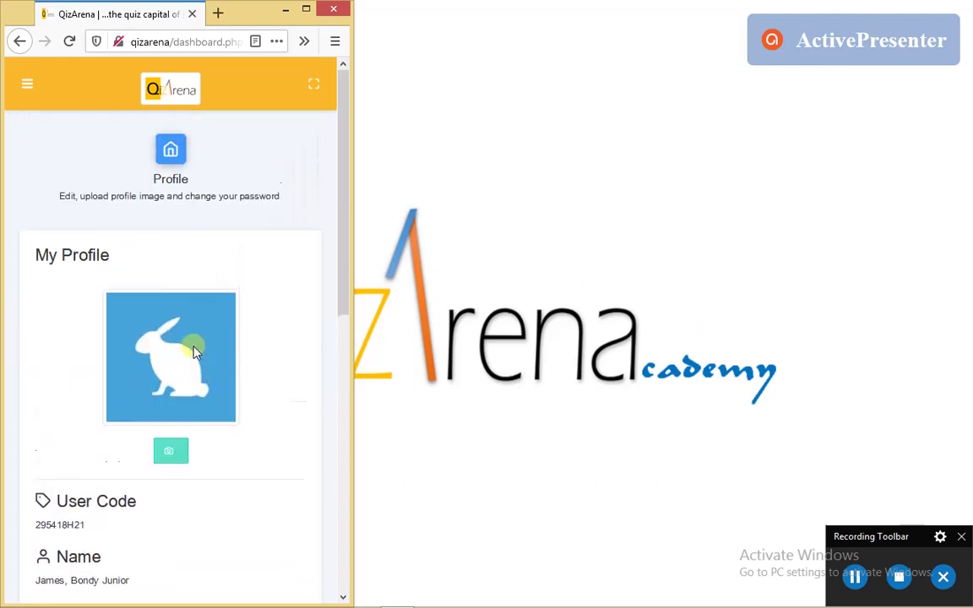
{"action": "scroll", "coordinate": [253, 406], "scroll_direction": "down", "scroll_amount": 2}
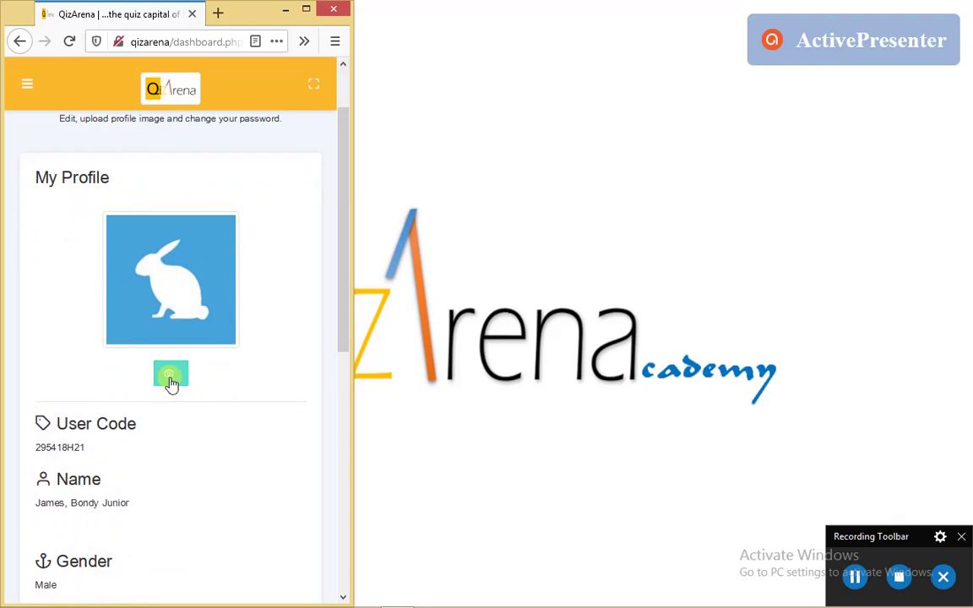
{"action": "left_click", "coordinate": [172, 382]}
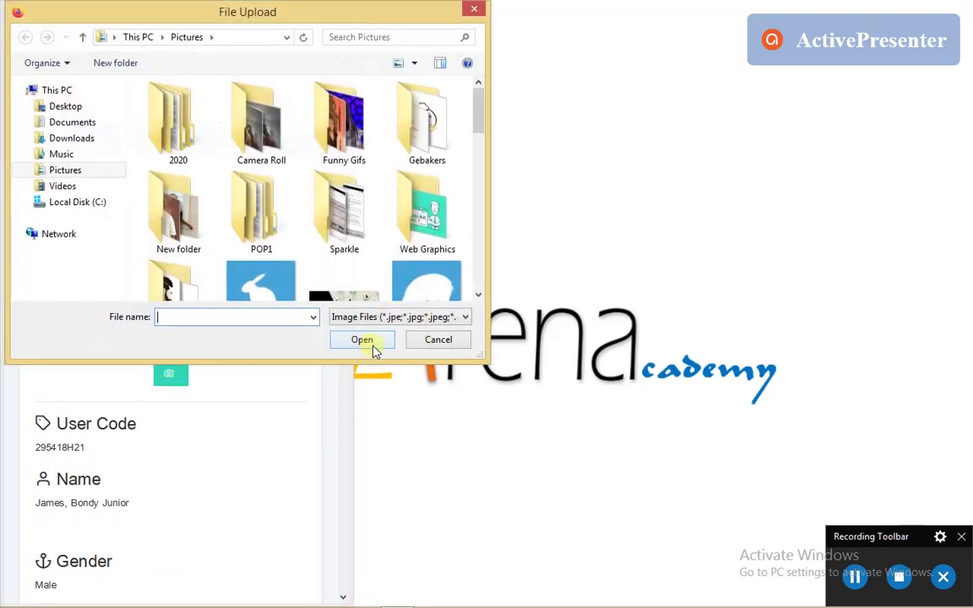
{"action": "left_click", "coordinate": [438, 339]}
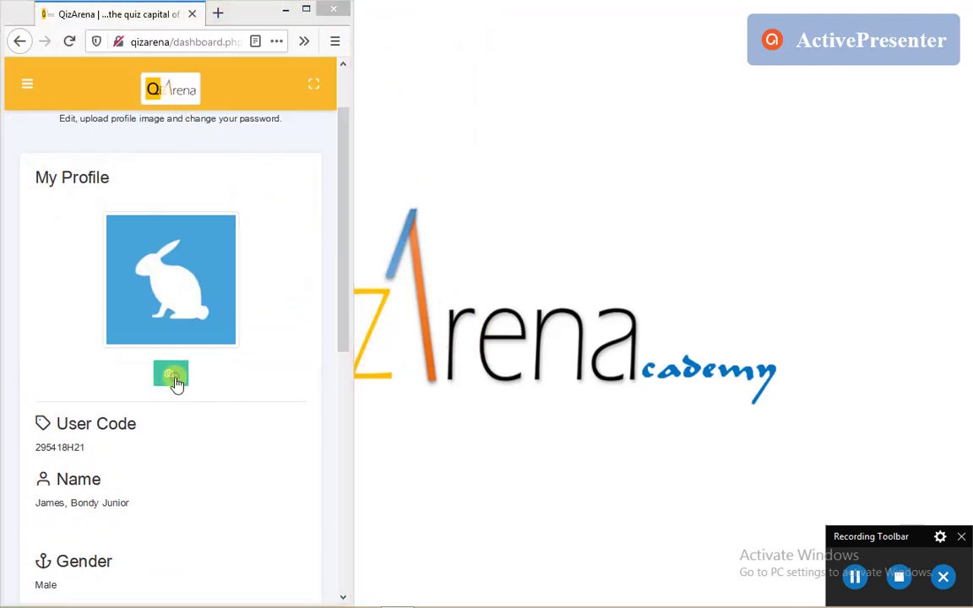
Upload the monkey image 3.jpg as the new profile photo and check the result
{"action": "left_click", "coordinate": [177, 382]}
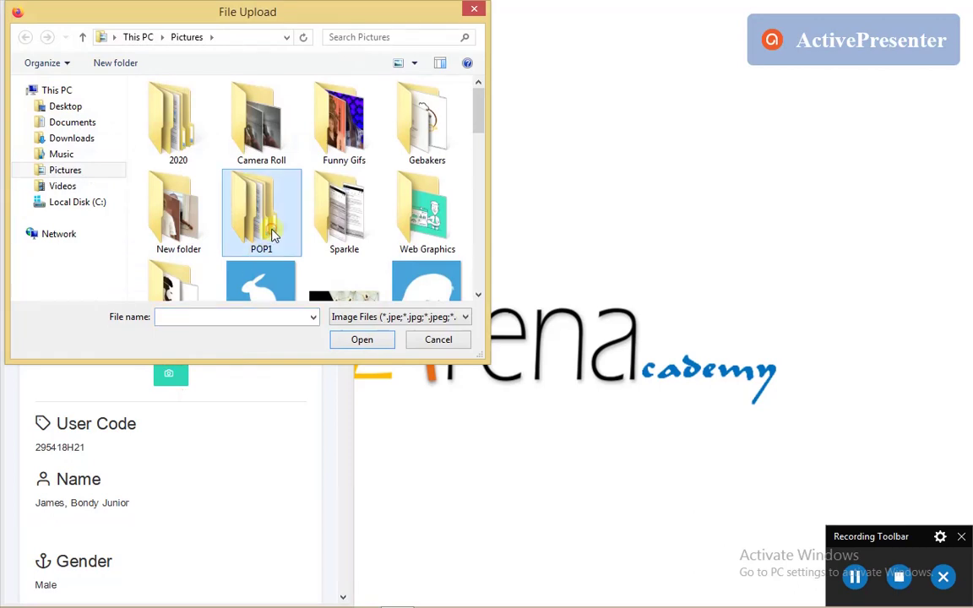
{"action": "scroll", "coordinate": [272, 237], "scroll_direction": "down", "scroll_amount": 5}
{"action": "scroll", "coordinate": [272, 235], "scroll_direction": "down", "scroll_amount": 8}
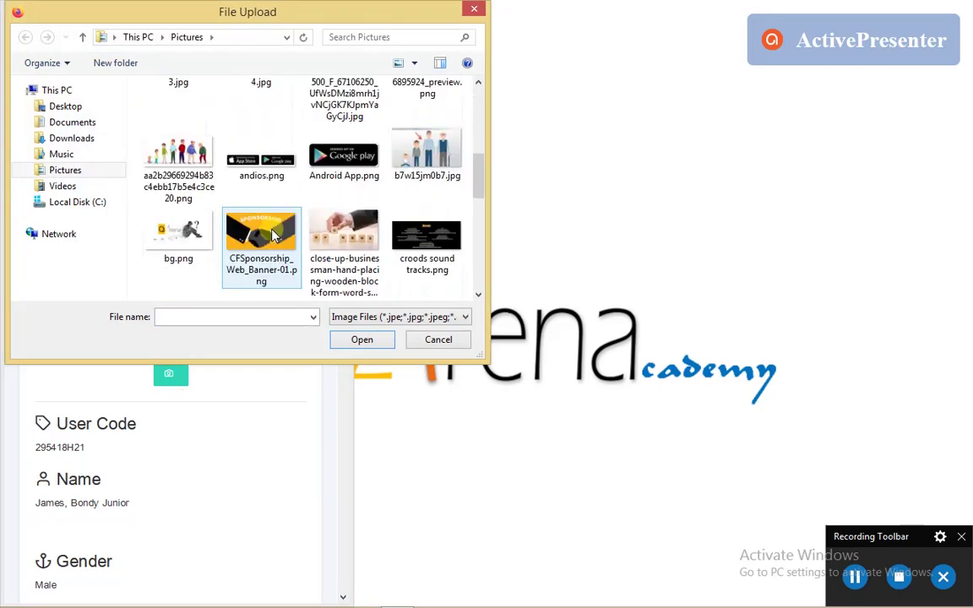
{"action": "scroll", "coordinate": [272, 235], "scroll_direction": "up", "scroll_amount": 10}
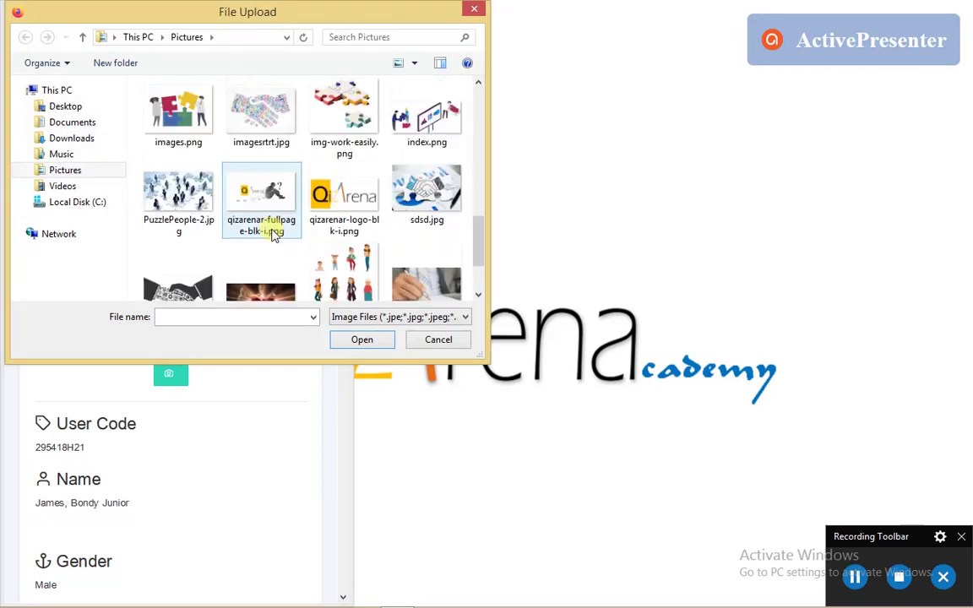
{"action": "scroll", "coordinate": [272, 236], "scroll_direction": "up", "scroll_amount": 1}
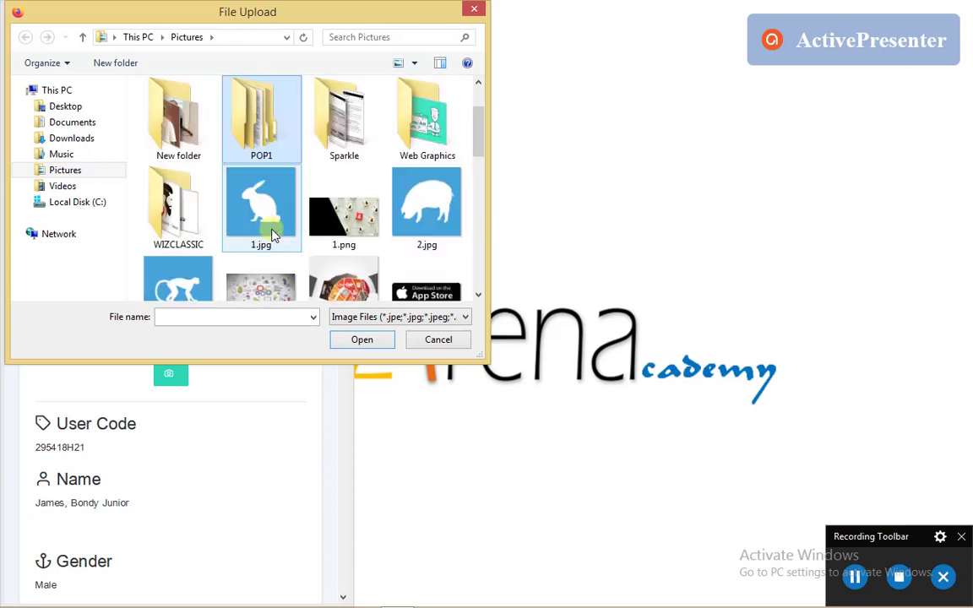
{"action": "scroll", "coordinate": [272, 235], "scroll_direction": "down", "scroll_amount": 1}
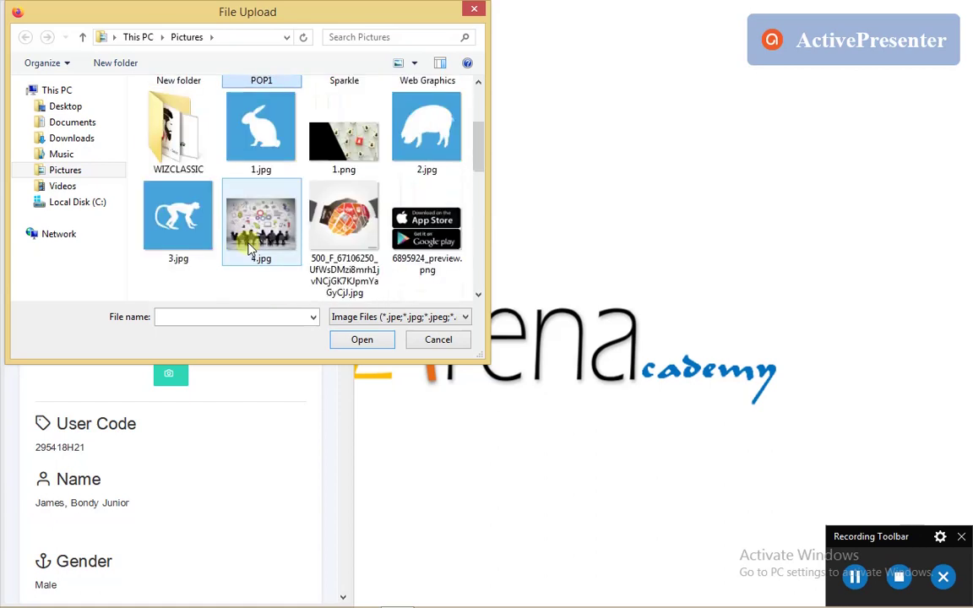
{"action": "double_click", "coordinate": [189, 224]}
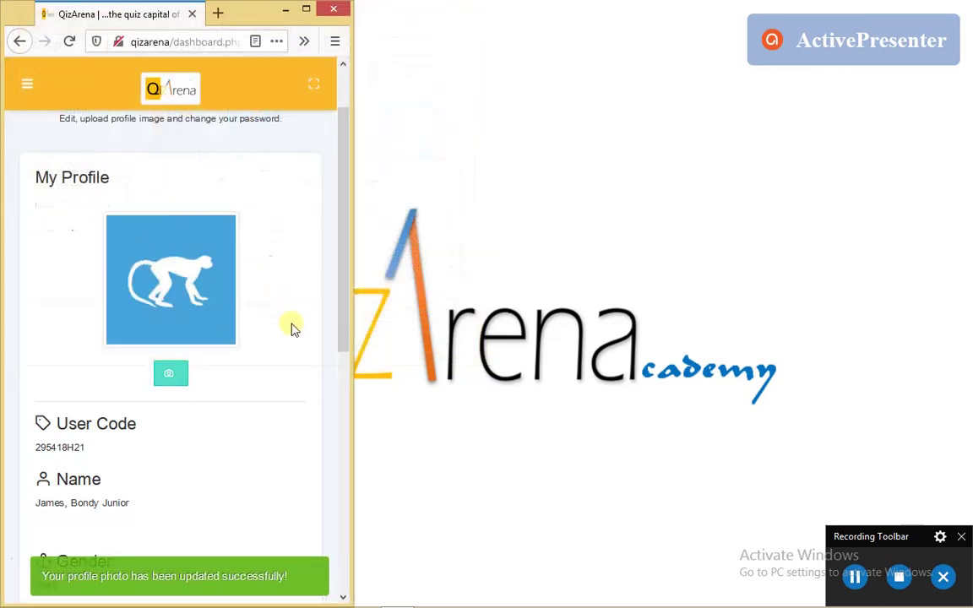
{"action": "scroll", "coordinate": [287, 326], "scroll_direction": "down", "scroll_amount": 3}
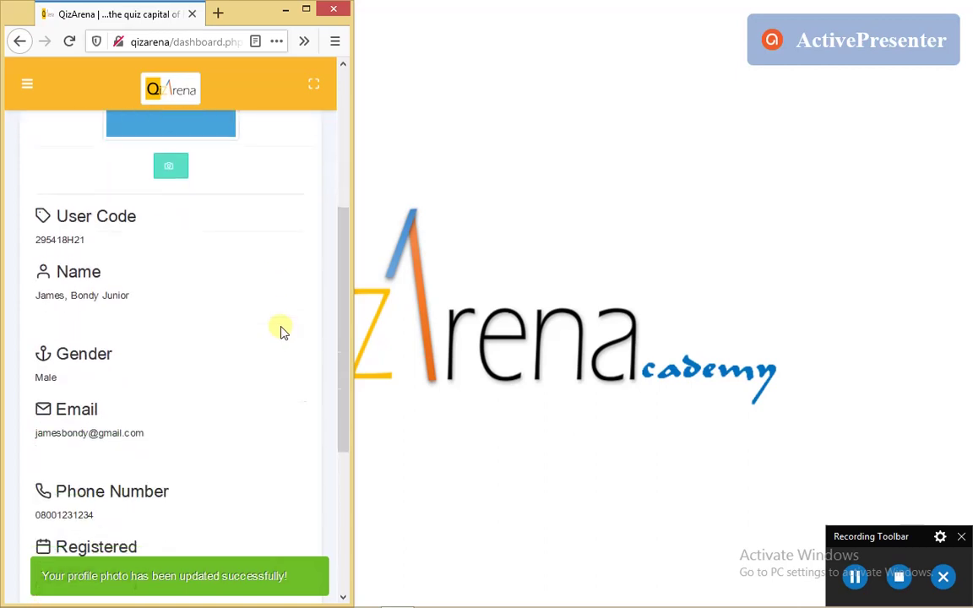
{"action": "scroll", "coordinate": [283, 331], "scroll_direction": "up", "scroll_amount": 3}
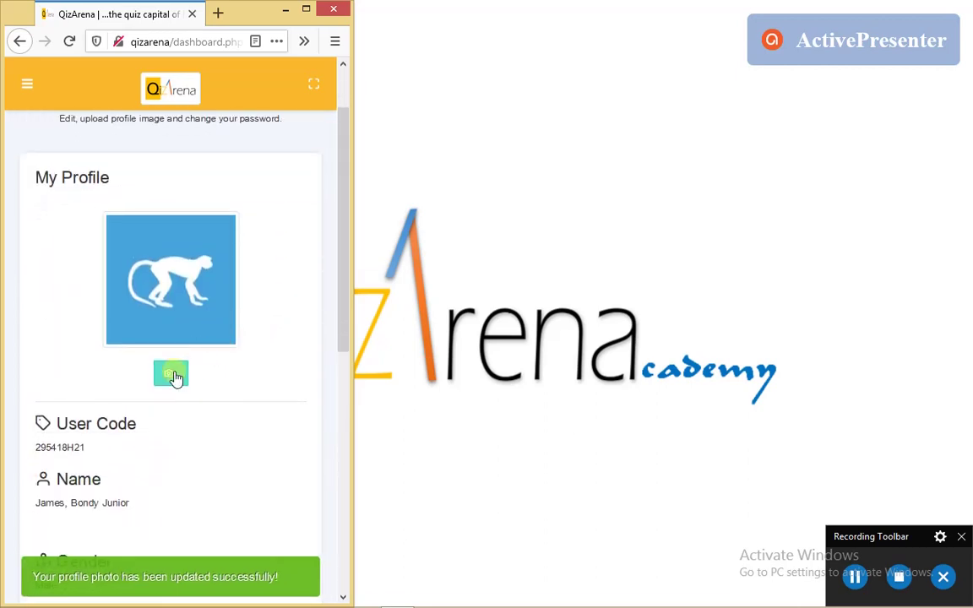
Swap the profile photo for the rabbit image from the Pictures folder
{"action": "left_click", "coordinate": [172, 375]}
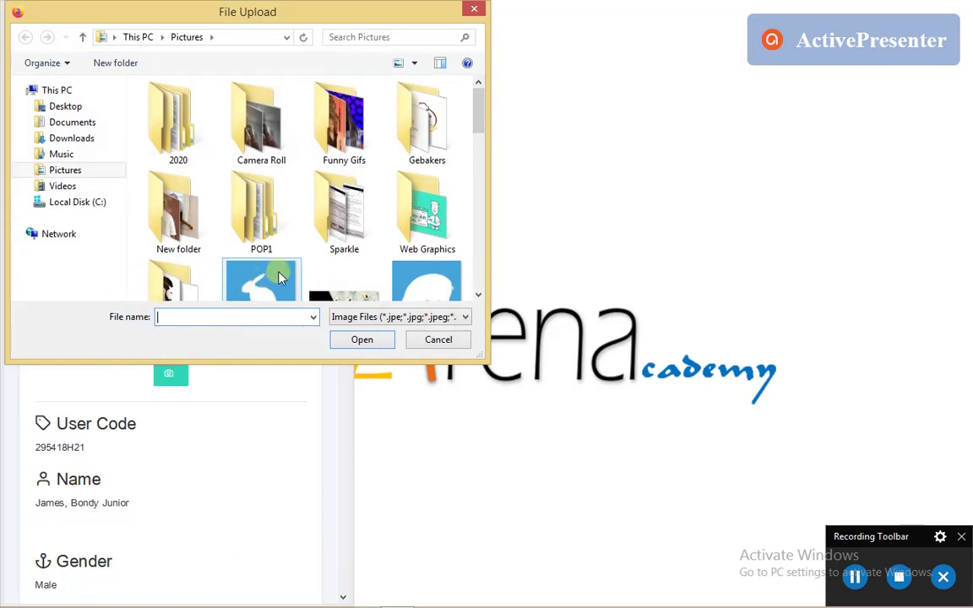
{"action": "double_click", "coordinate": [282, 277]}
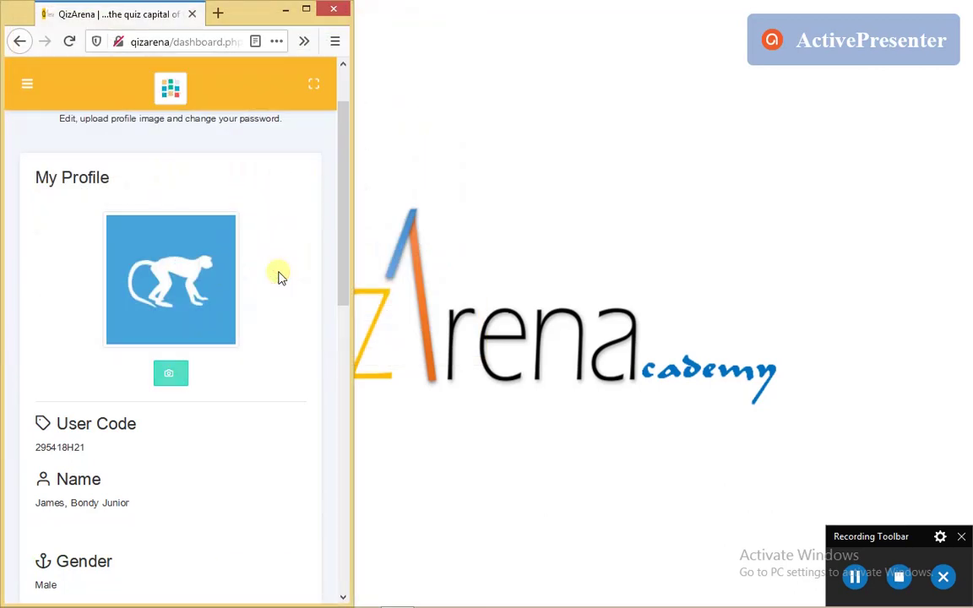
{"action": "scroll", "coordinate": [286, 274], "scroll_direction": "down", "scroll_amount": 2}
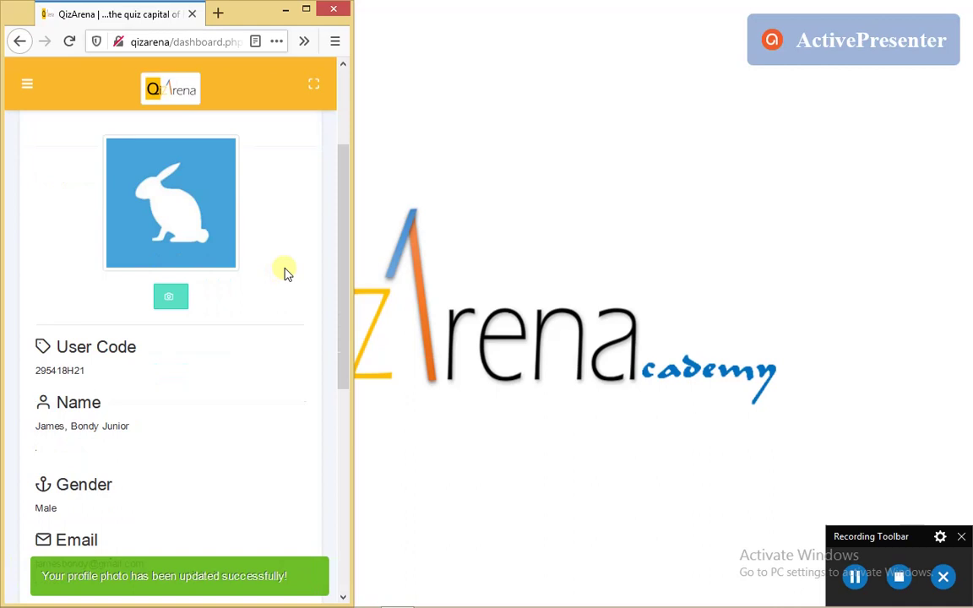
{"action": "left_click", "coordinate": [286, 272]}
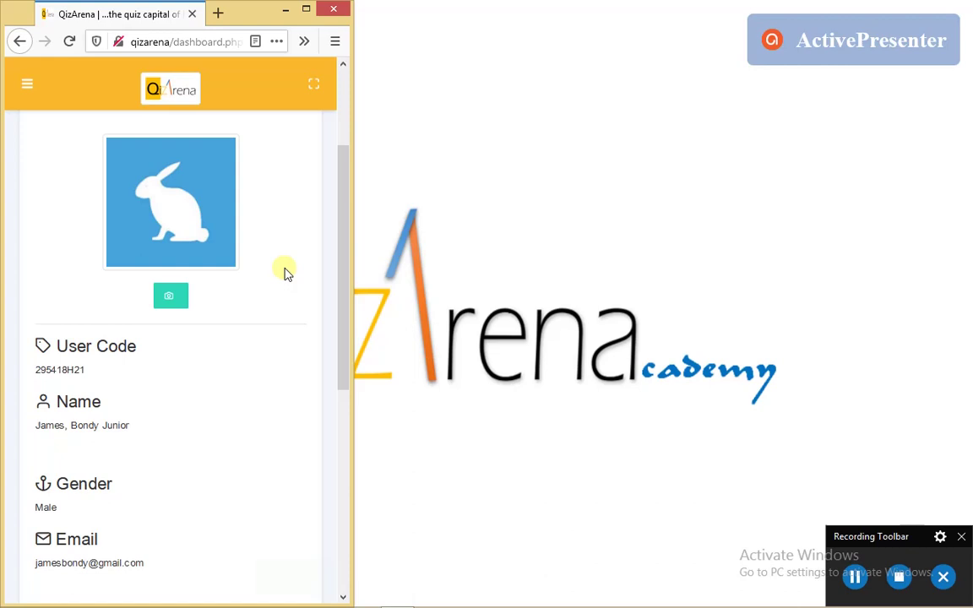
Scroll through the profile details down to the Change Password button
{"action": "scroll", "coordinate": [285, 274], "scroll_direction": "up", "scroll_amount": 2}
{"action": "scroll", "coordinate": [285, 274], "scroll_direction": "up", "scroll_amount": 2}
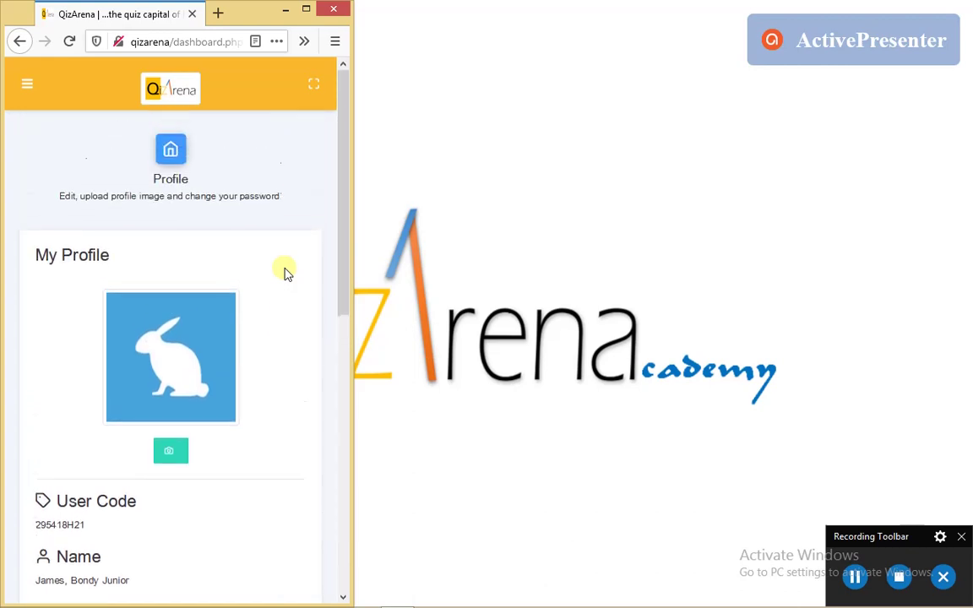
{"action": "scroll", "coordinate": [290, 292], "scroll_direction": "down", "scroll_amount": 3}
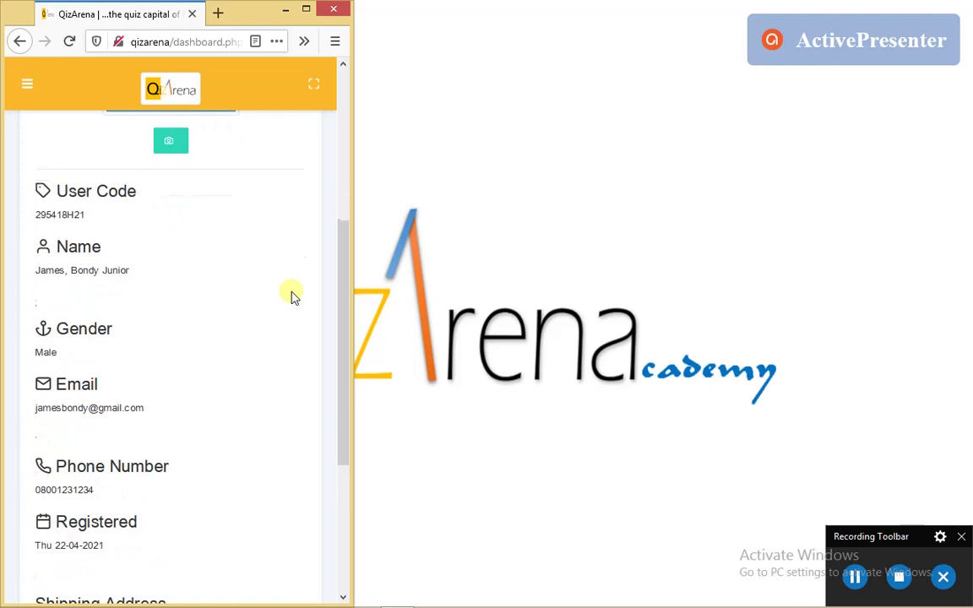
{"action": "scroll", "coordinate": [291, 295], "scroll_direction": "down", "scroll_amount": 3}
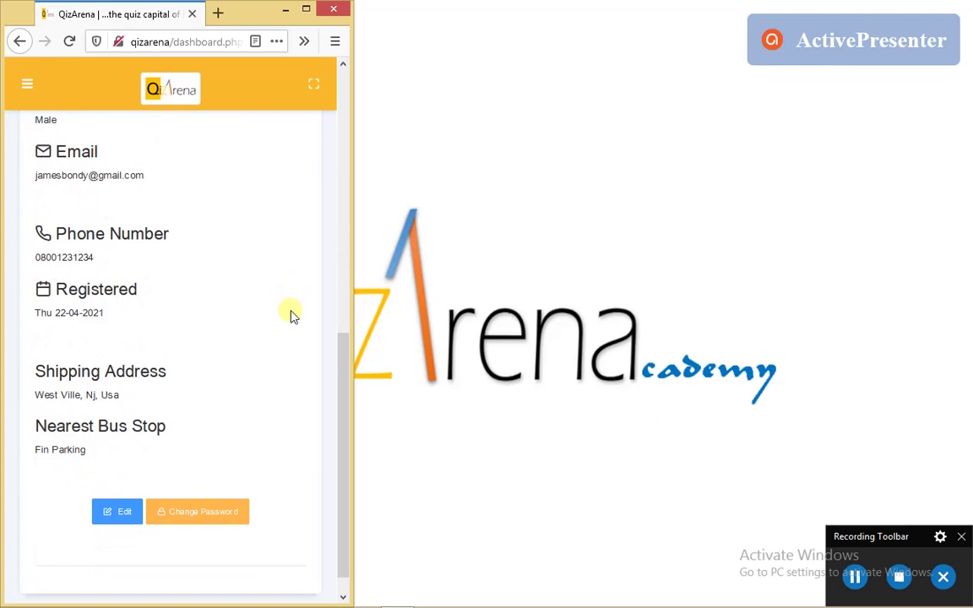
{"action": "scroll", "coordinate": [262, 330], "scroll_direction": "up", "scroll_amount": 4}
{"action": "scroll", "coordinate": [261, 331], "scroll_direction": "up", "scroll_amount": 1}
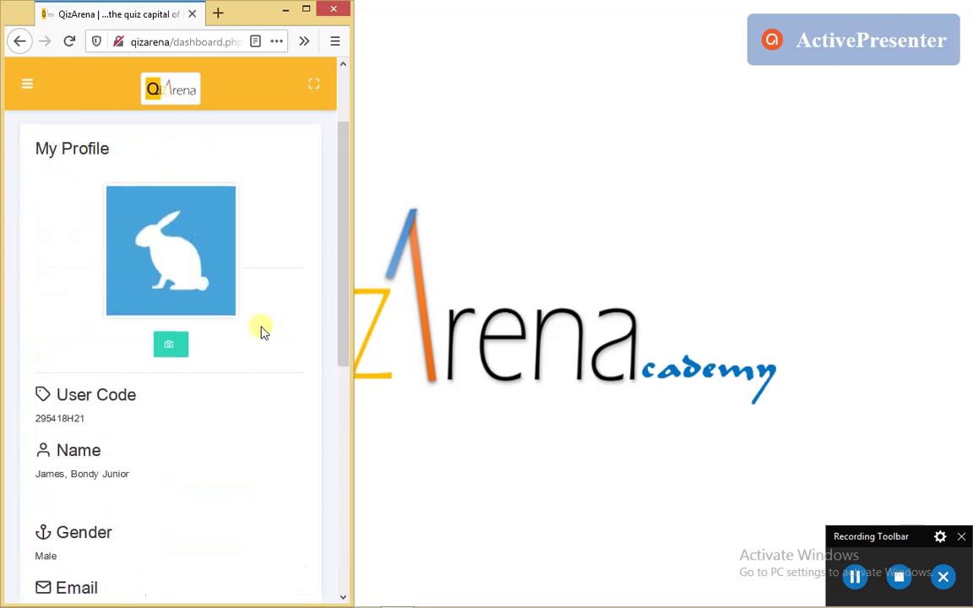
{"action": "scroll", "coordinate": [230, 330], "scroll_direction": "down", "scroll_amount": 5}
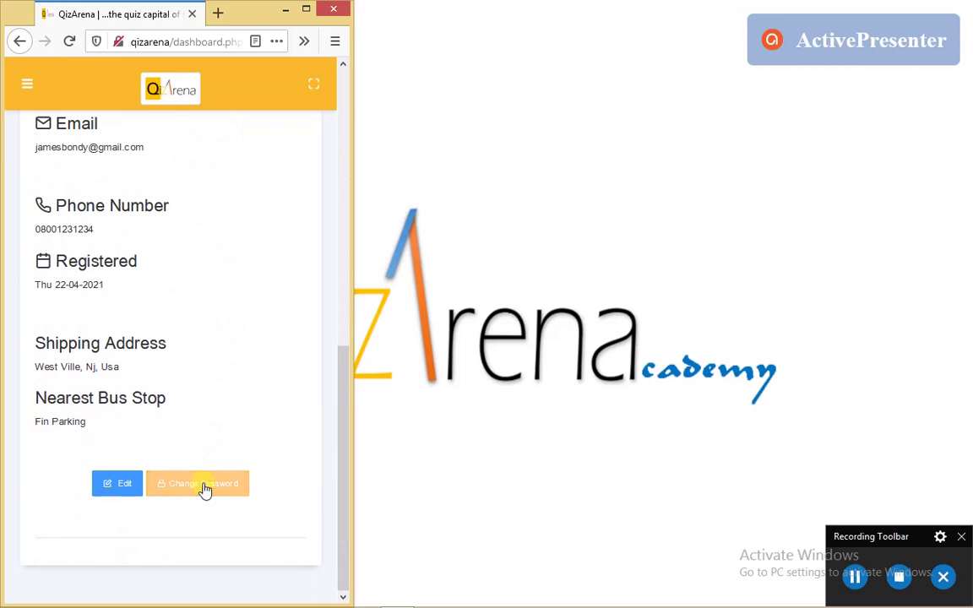
Open the Update Access Credentials form and try saving with the password fields empty
{"action": "left_click", "coordinate": [204, 489]}
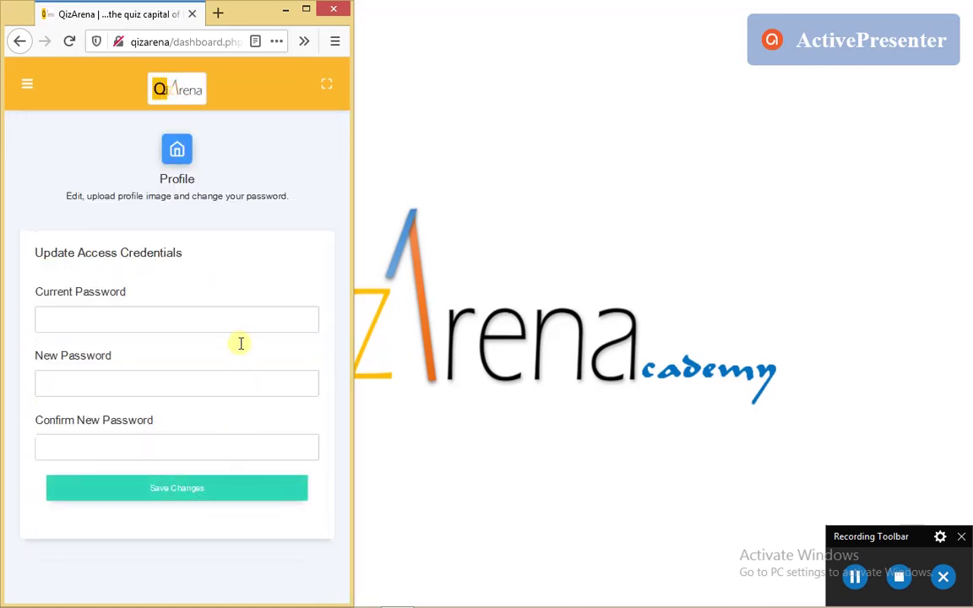
{"action": "left_click", "coordinate": [147, 320]}
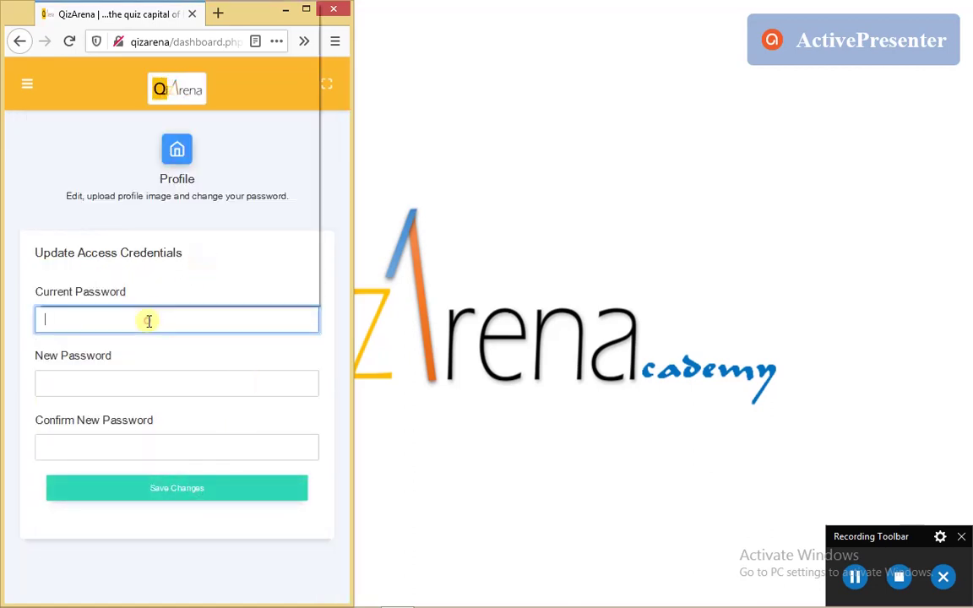
{"action": "left_click", "coordinate": [192, 364]}
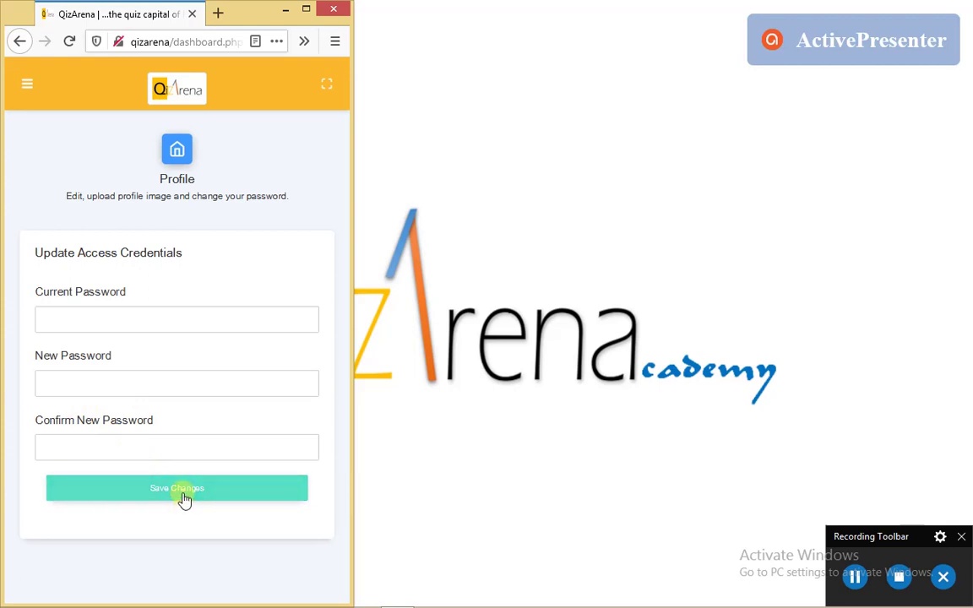
{"action": "left_click", "coordinate": [208, 486]}
{"action": "left_click", "coordinate": [285, 492]}
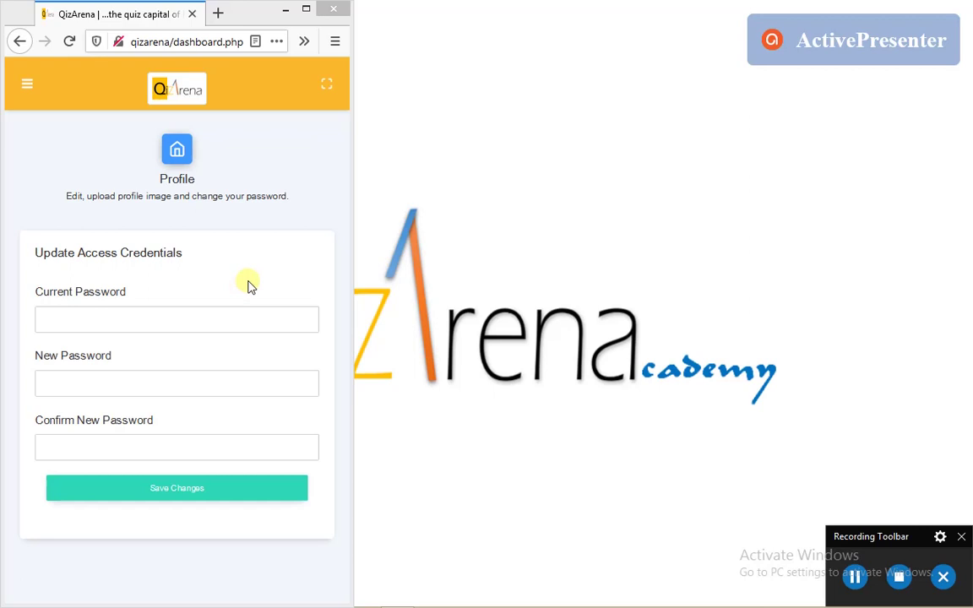
Enter the current password and a new password twice, save, and confirm the update
{"action": "left_click", "coordinate": [235, 320]}
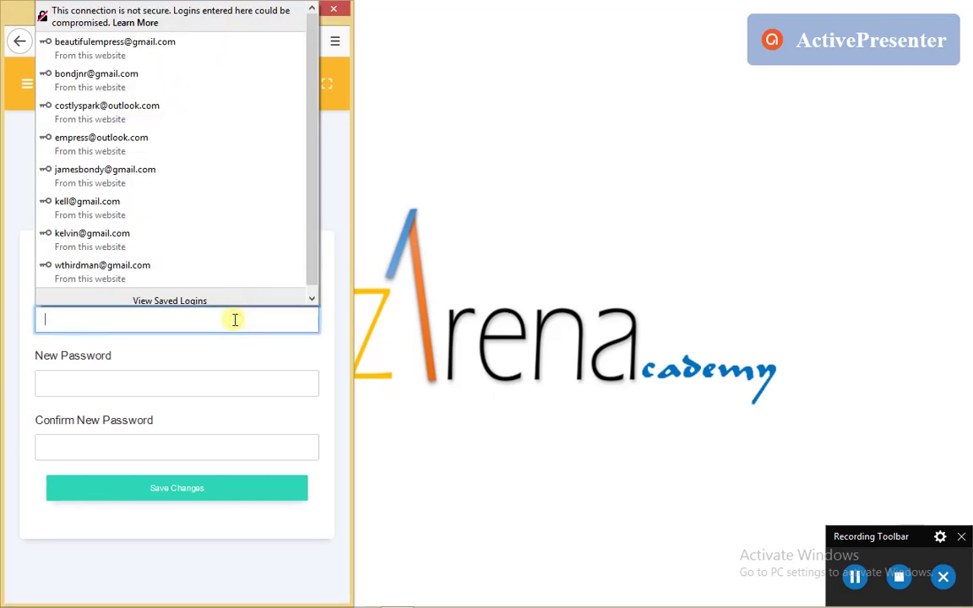
{"action": "type", "text": "1234"}
{"action": "key", "text": "Tab"}
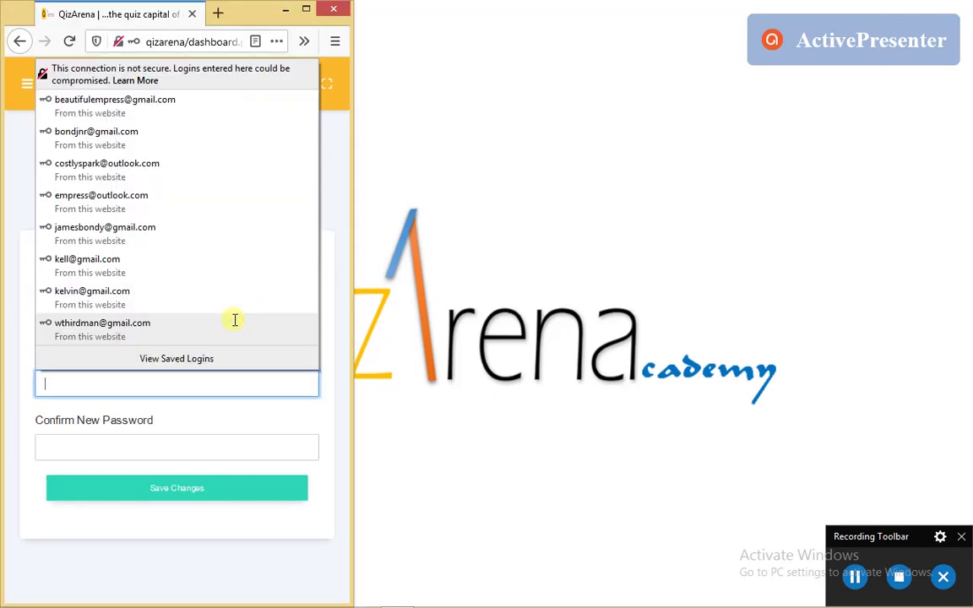
{"action": "type", "text": "12345"}
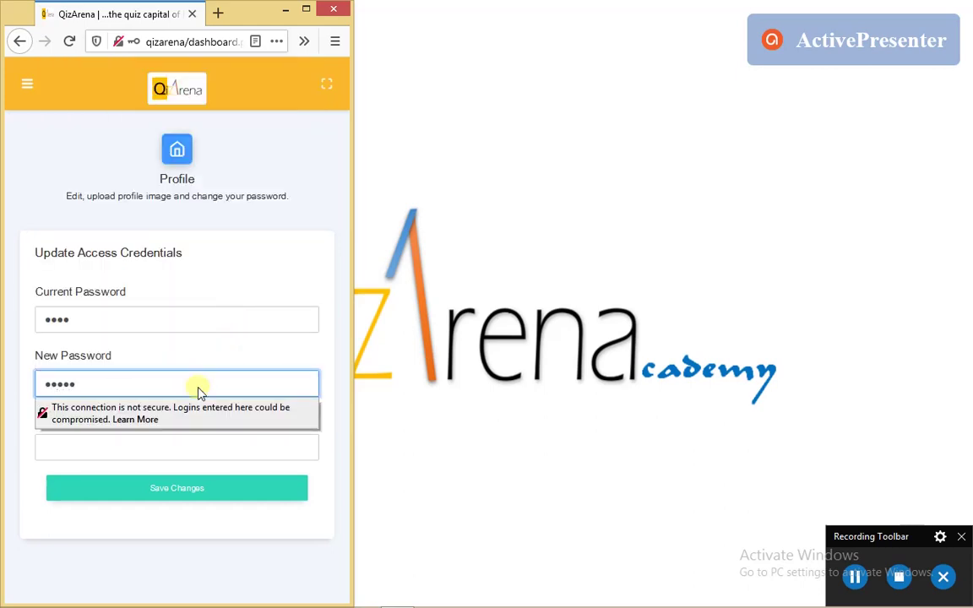
{"action": "left_click", "coordinate": [163, 455]}
{"action": "type", "text": "12345"}
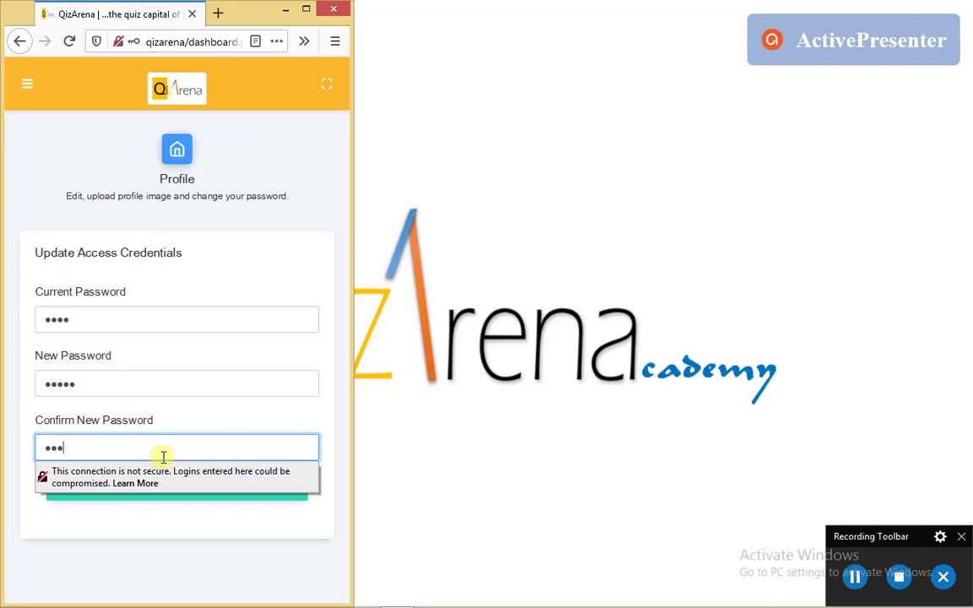
{"action": "left_click", "coordinate": [191, 408]}
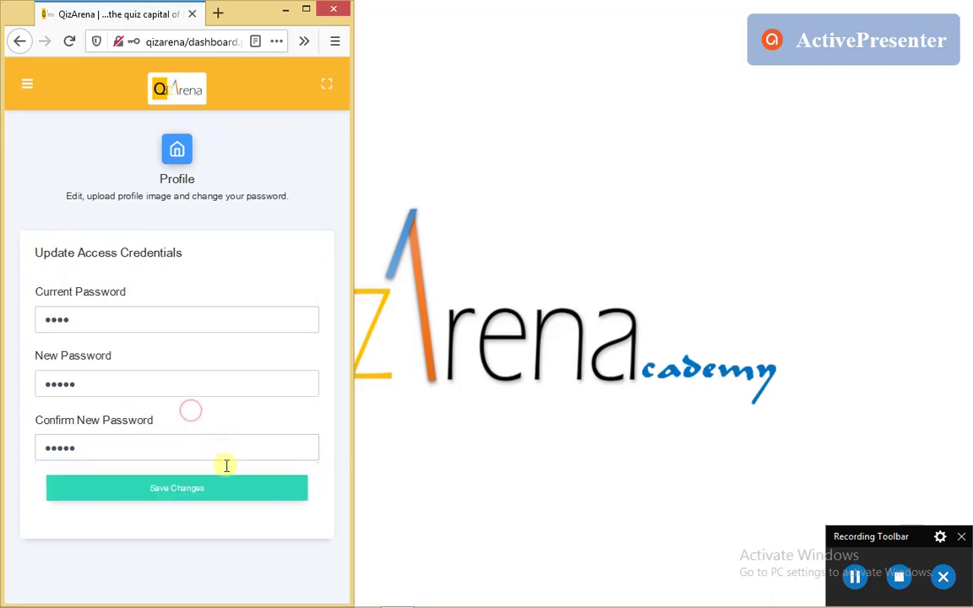
{"action": "left_click", "coordinate": [196, 497]}
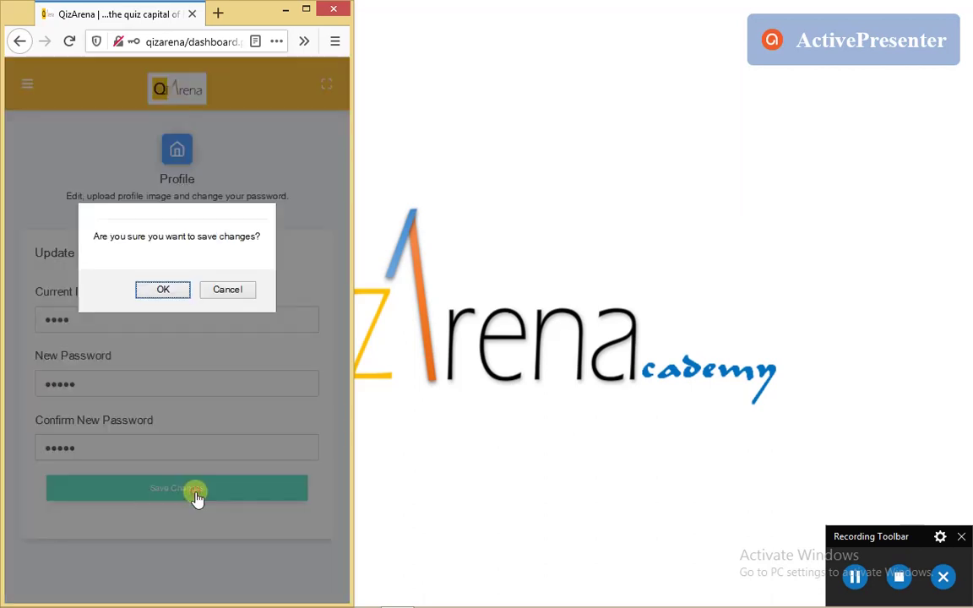
{"action": "left_click", "coordinate": [163, 290]}
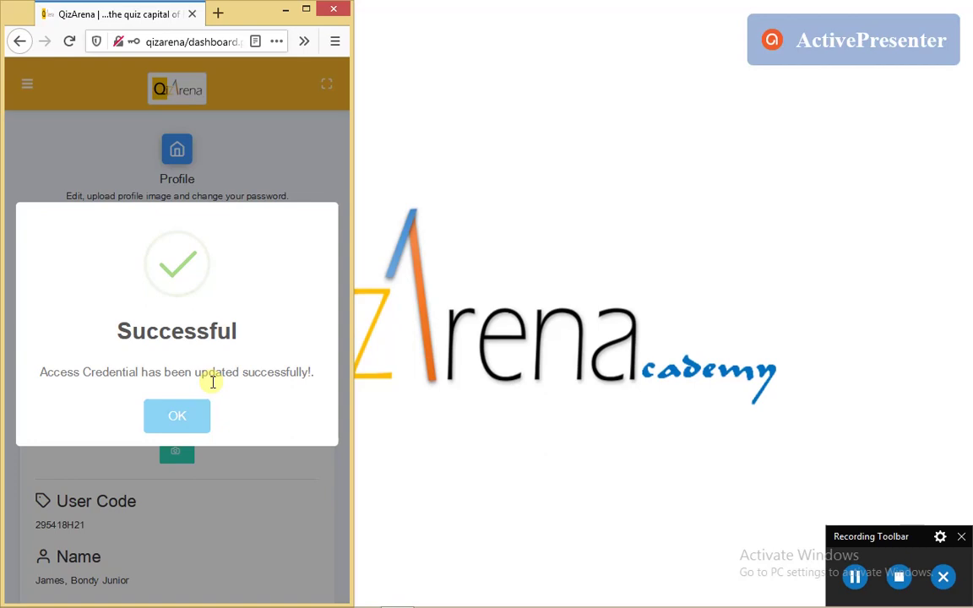
Close the Successful popup and review the My Profile page with the rabbit photo
{"action": "left_click", "coordinate": [184, 419]}
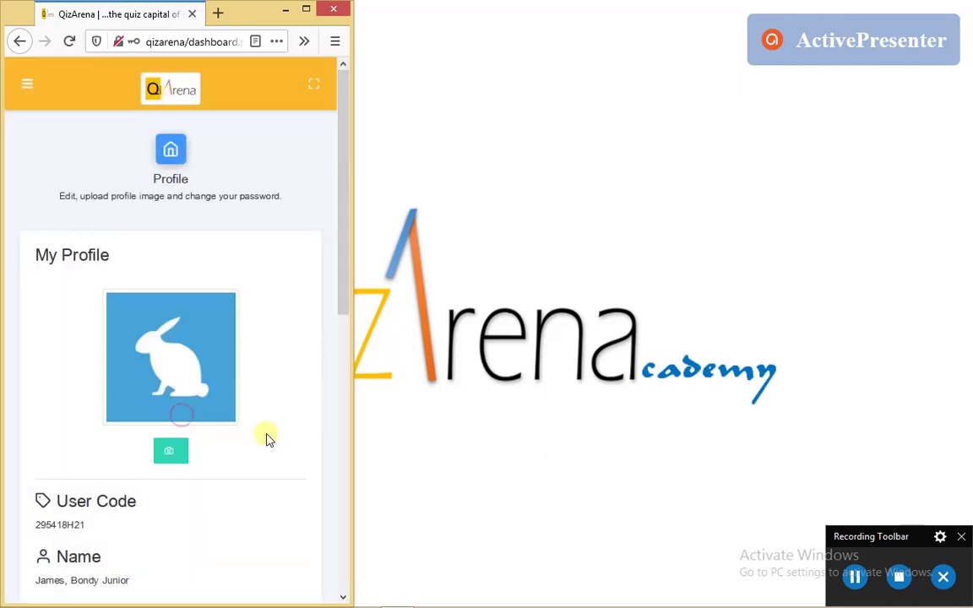
{"action": "scroll", "coordinate": [270, 437], "scroll_direction": "down", "scroll_amount": 6}
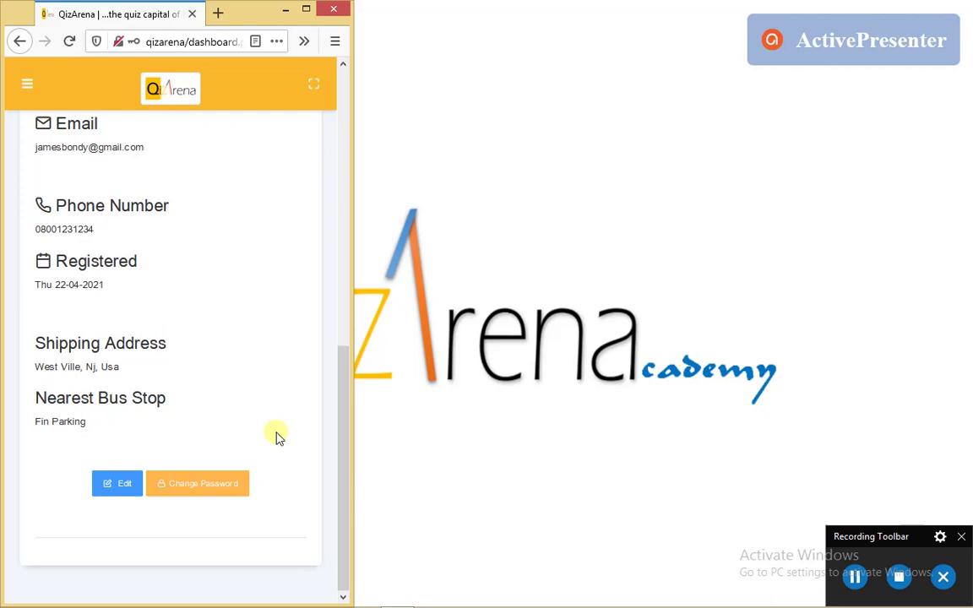
{"action": "scroll", "coordinate": [271, 422], "scroll_direction": "up", "scroll_amount": 5}
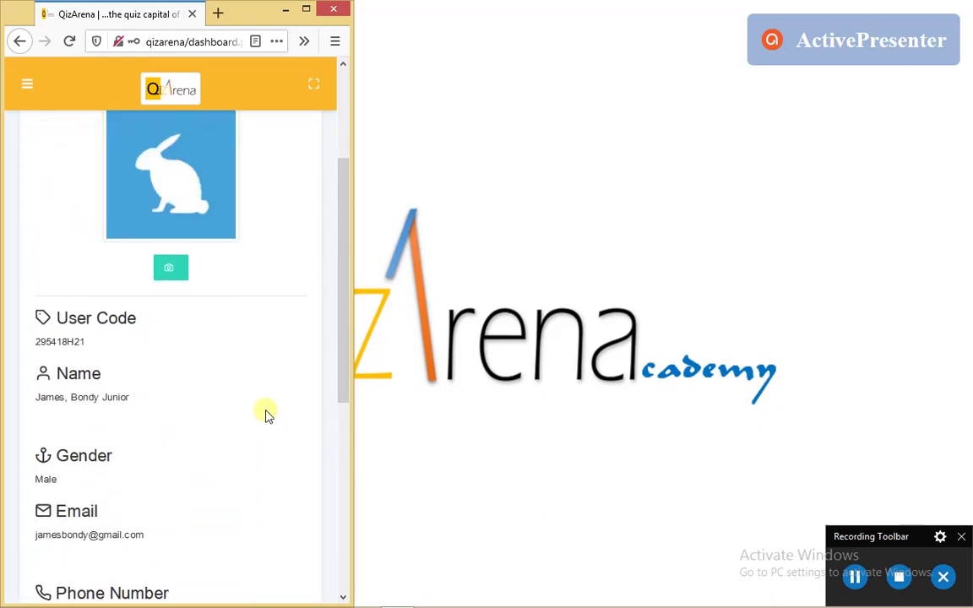
{"action": "scroll", "coordinate": [267, 413], "scroll_direction": "up", "scroll_amount": 3}
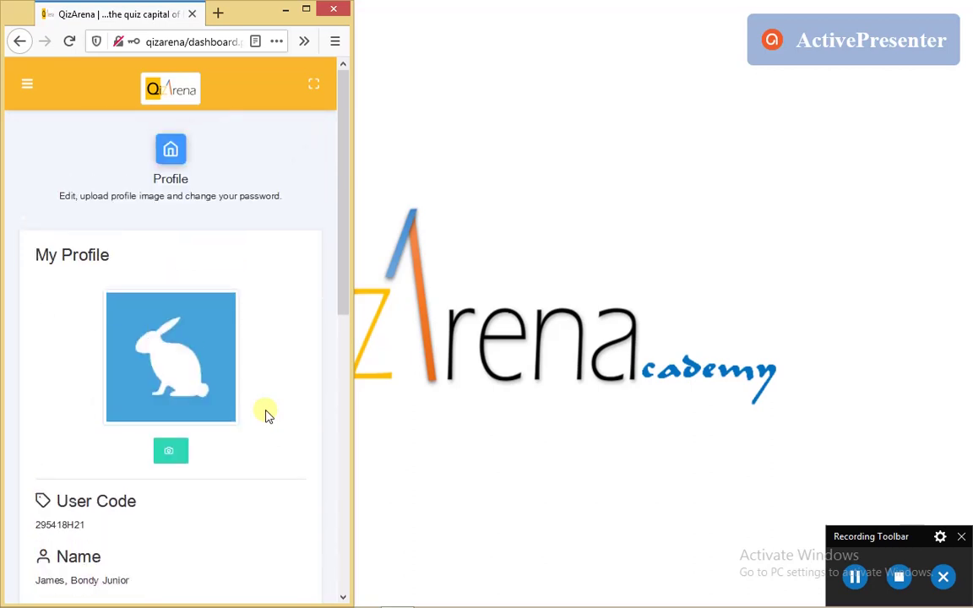